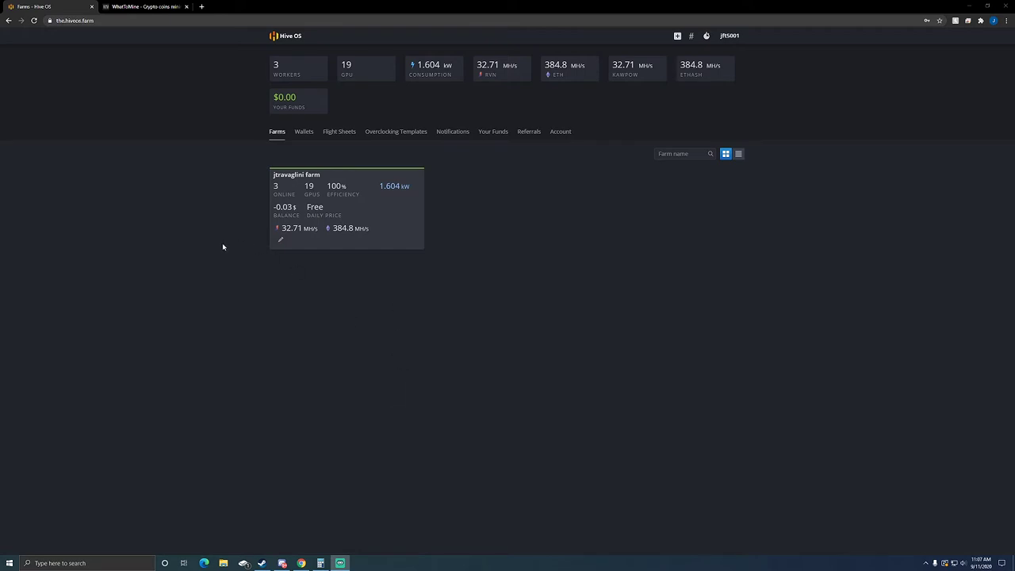
Step: Open the mining farm and view the overview of its p106-90 worker
mouse_move(271, 80)
left_click(355, 210)
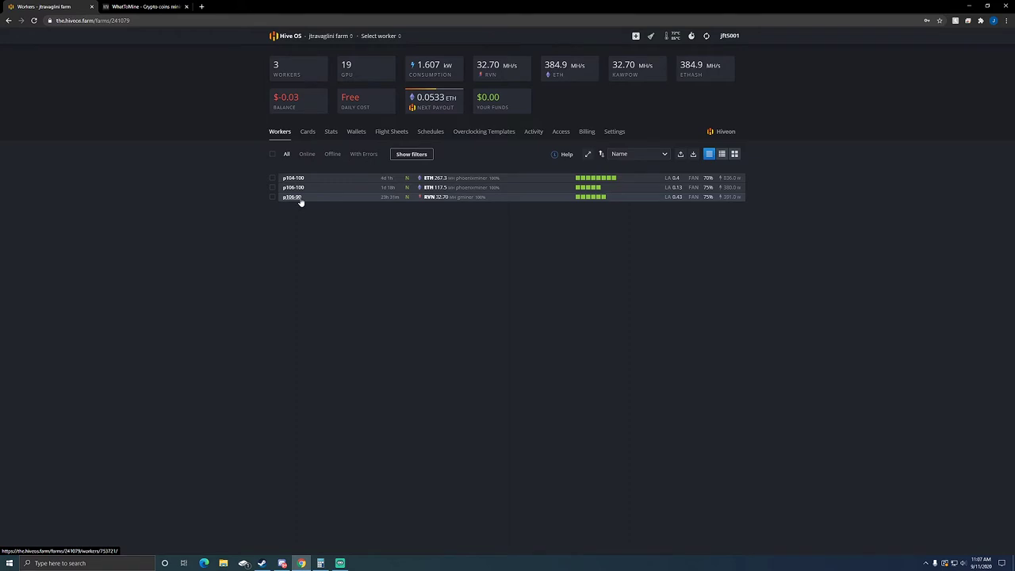
left_click(300, 200)
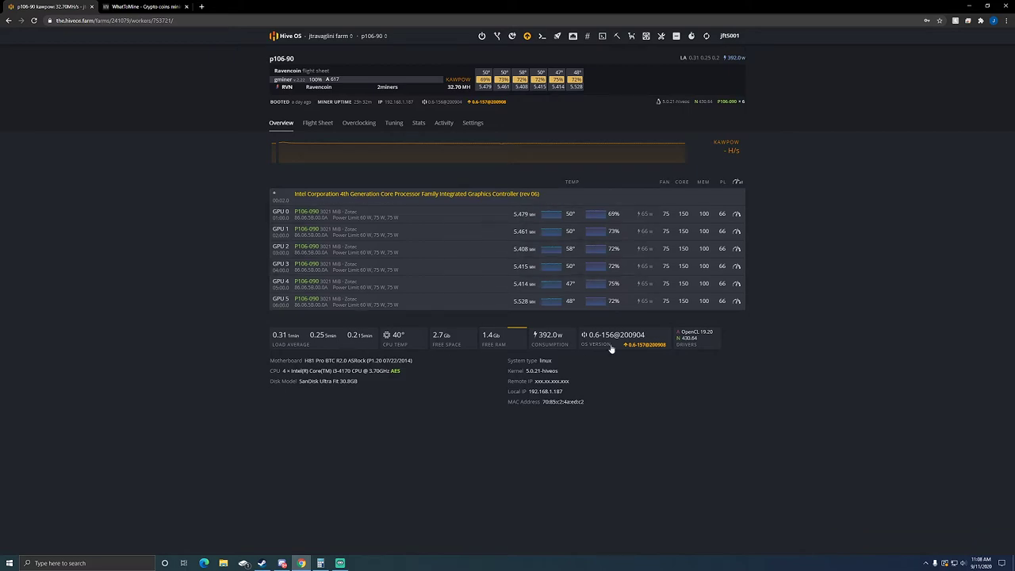
Step: Switch to WhatToMine, apply the five-card 1060 preset, set KawPow to 32 Mh/s and 460 W, and calculate profitability
left_click(153, 7)
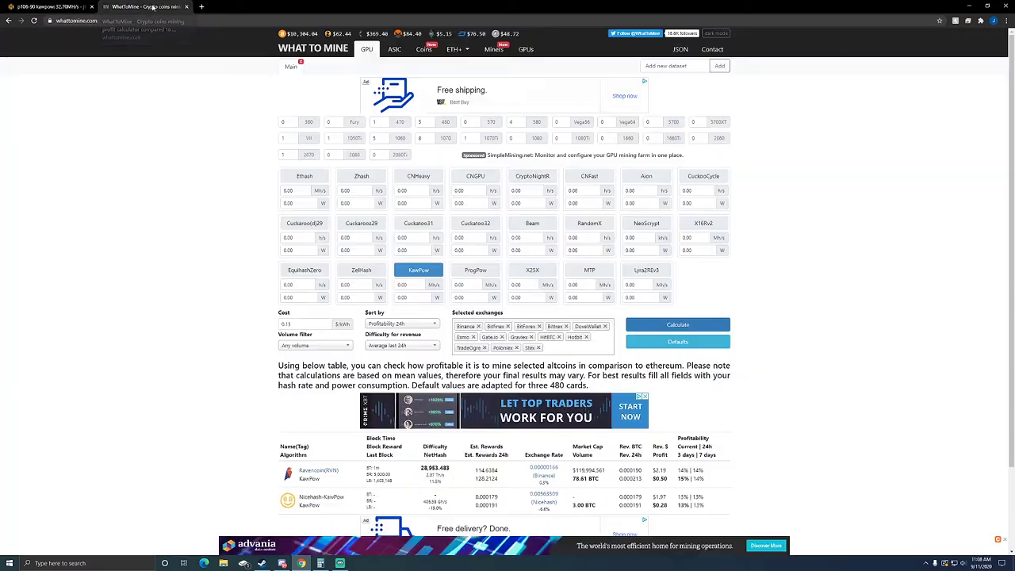
left_click(400, 139)
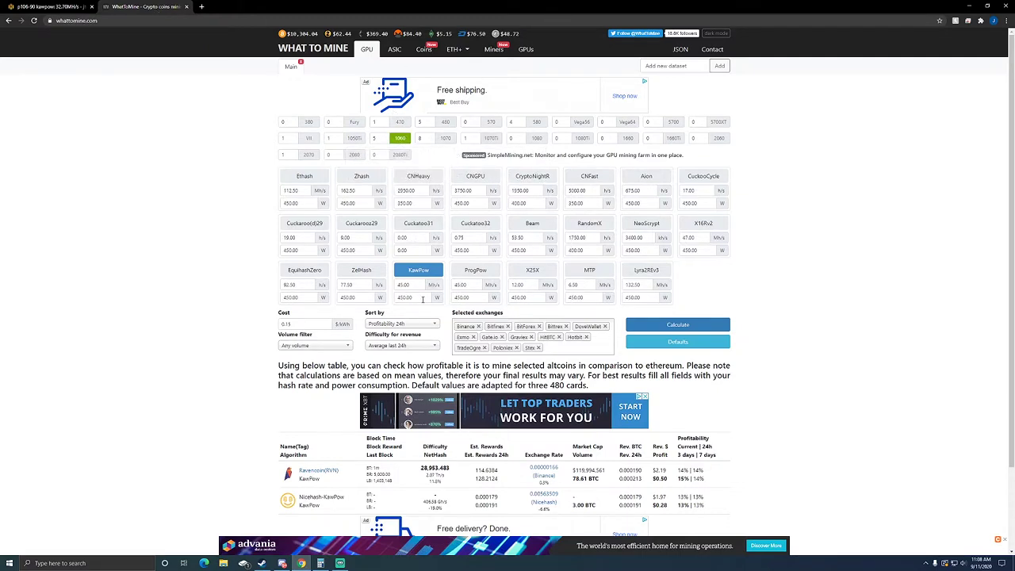
left_click(404, 297)
left_click(52, 8)
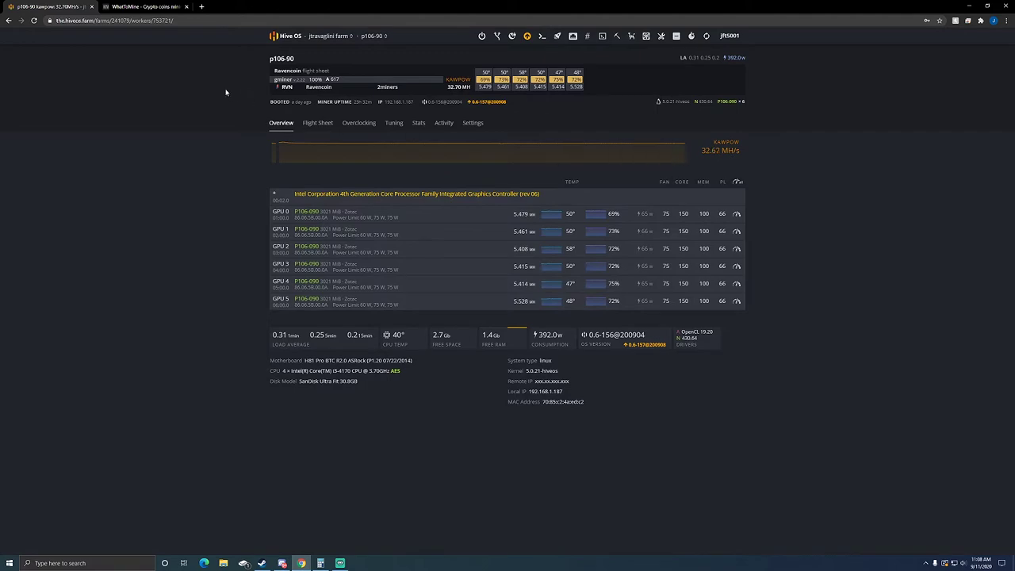
left_click(158, 8)
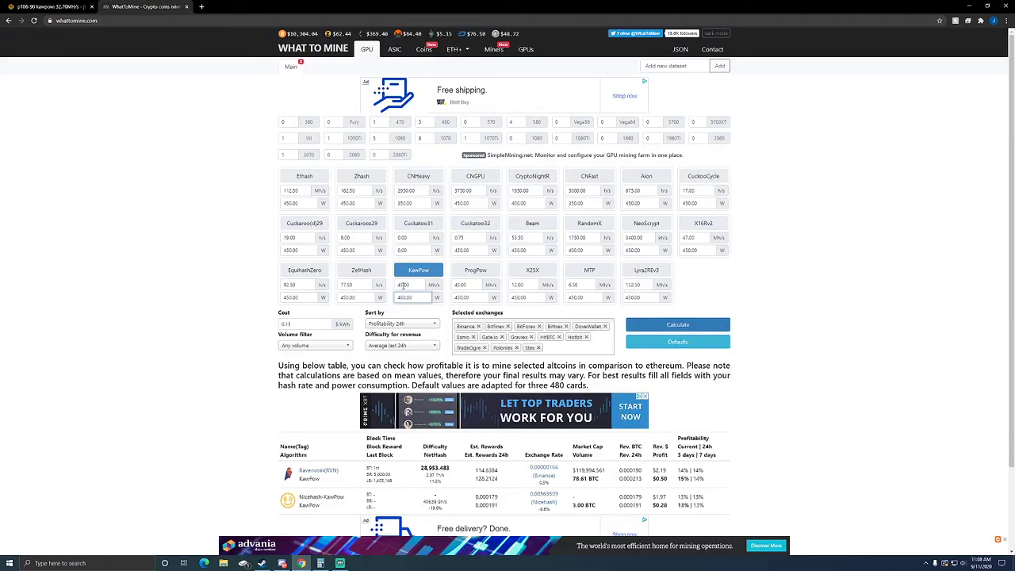
left_click(402, 285)
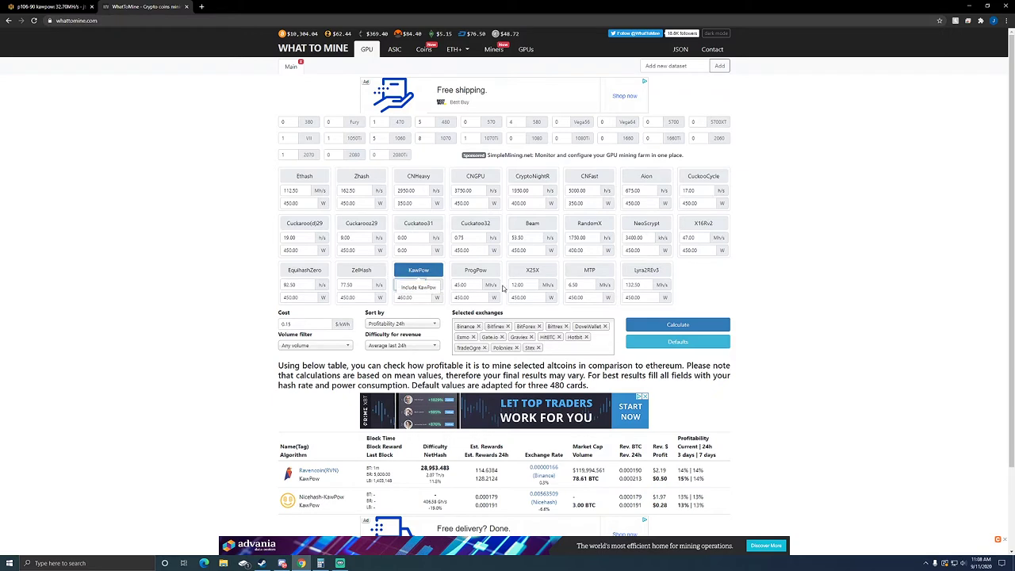
left_click(694, 319)
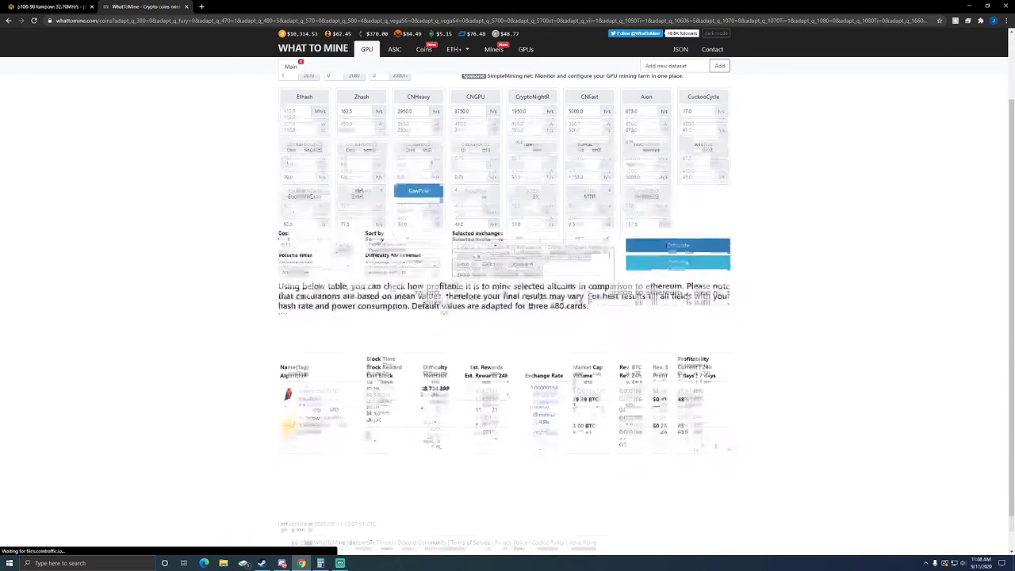
scroll(697, 486, "down", 1)
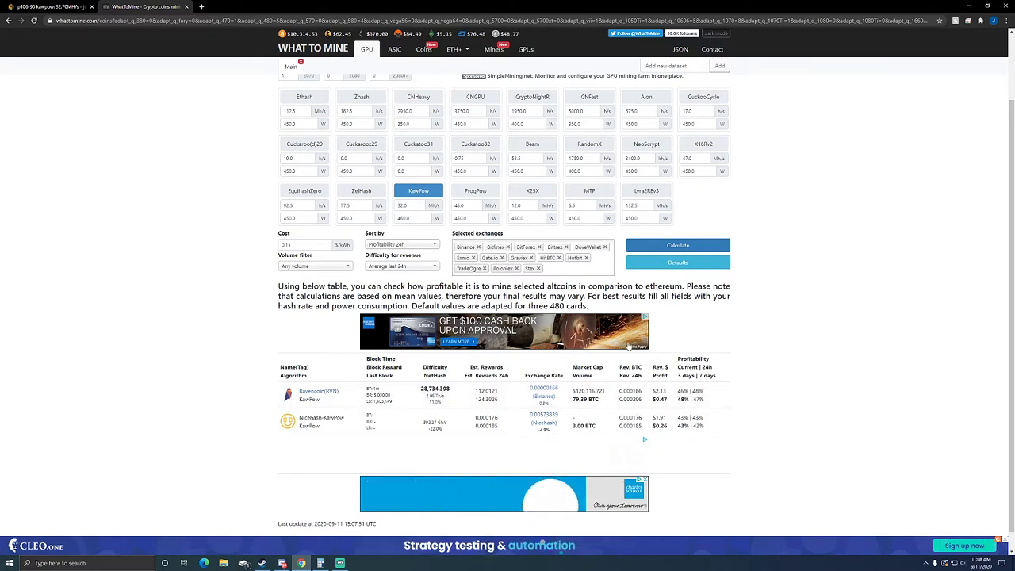
Step: Switch to Calculator and enter the Ravencoin daily profit of 0.47 as the starting amount
left_click(321, 563)
type(".47")
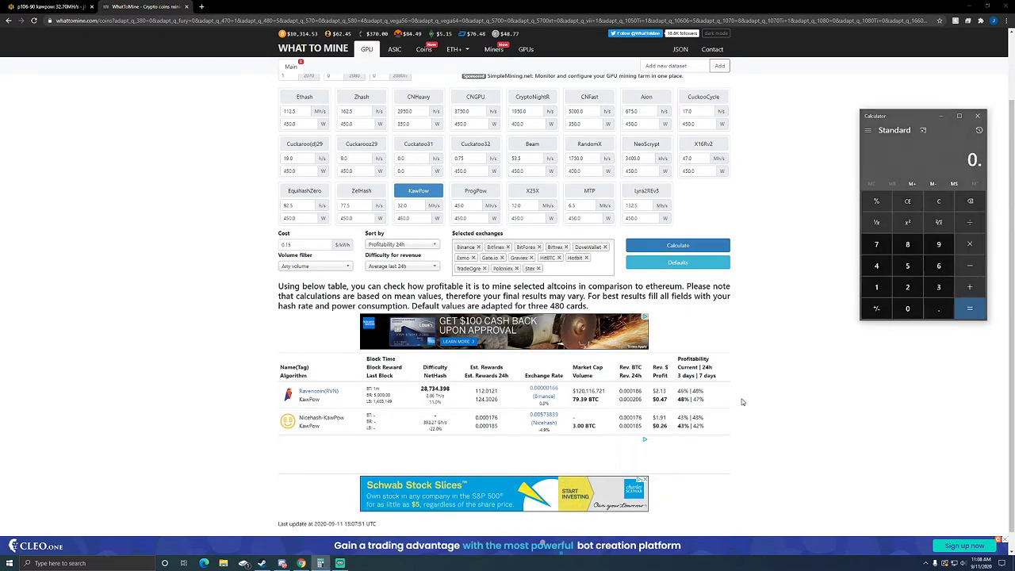
left_click(786, 325)
scroll(274, 334, "up", 1)
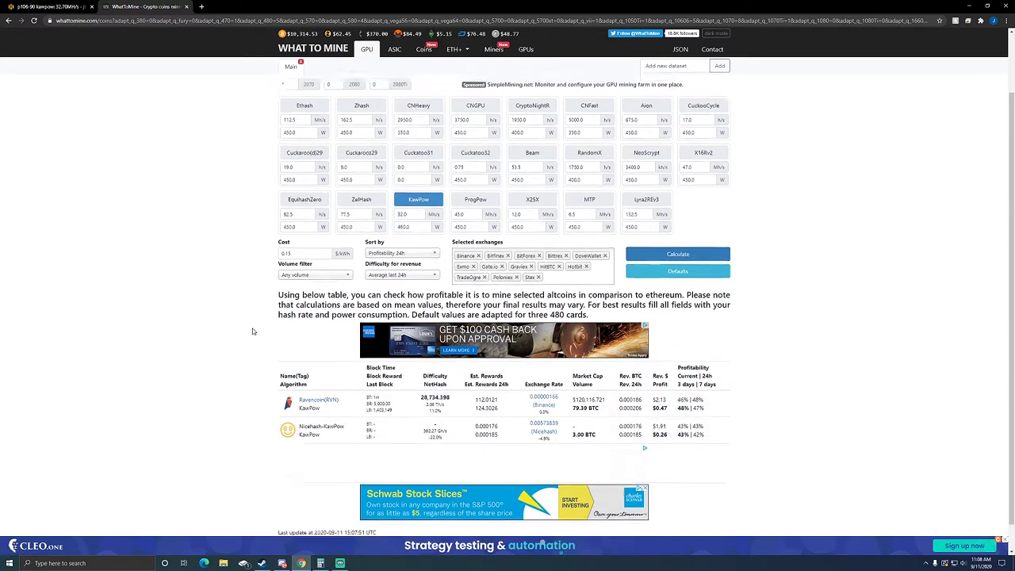
Step: Switch to Hive OS and open the p106-100 worker's overview from the farm
left_click(52, 8)
left_click(295, 39)
left_click(331, 226)
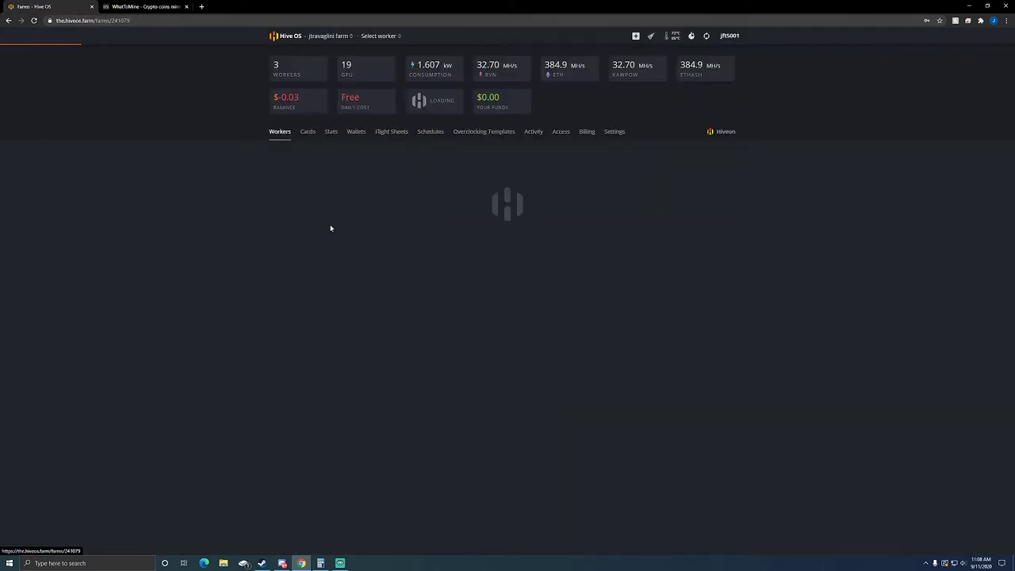
left_click(296, 192)
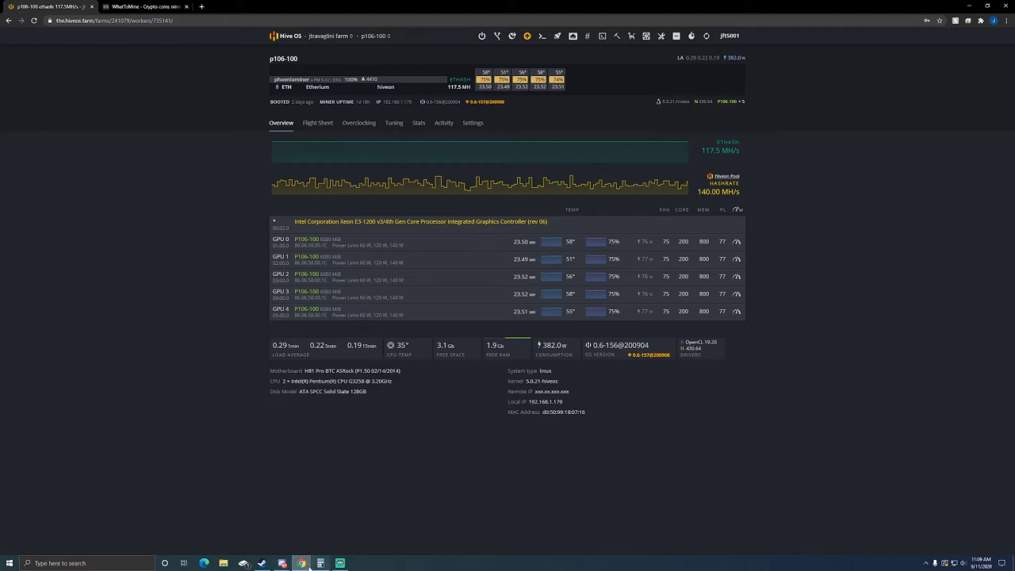
Step: In WhatToMine, reapply the five-card 1060 preset, set Ethash to 117 Mh/s, and calculate profitability for Ethash only
left_click(143, 6)
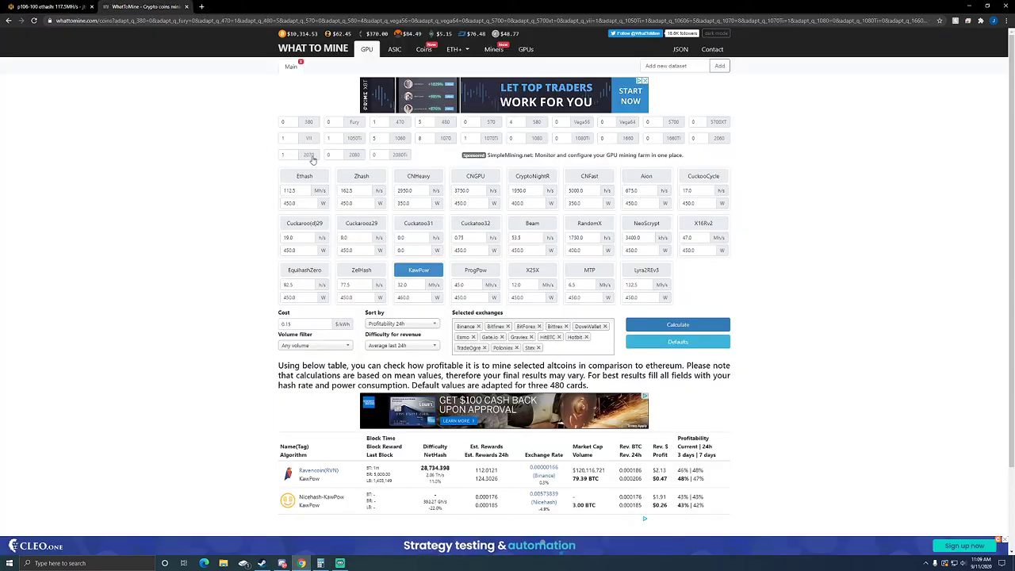
left_click(400, 138)
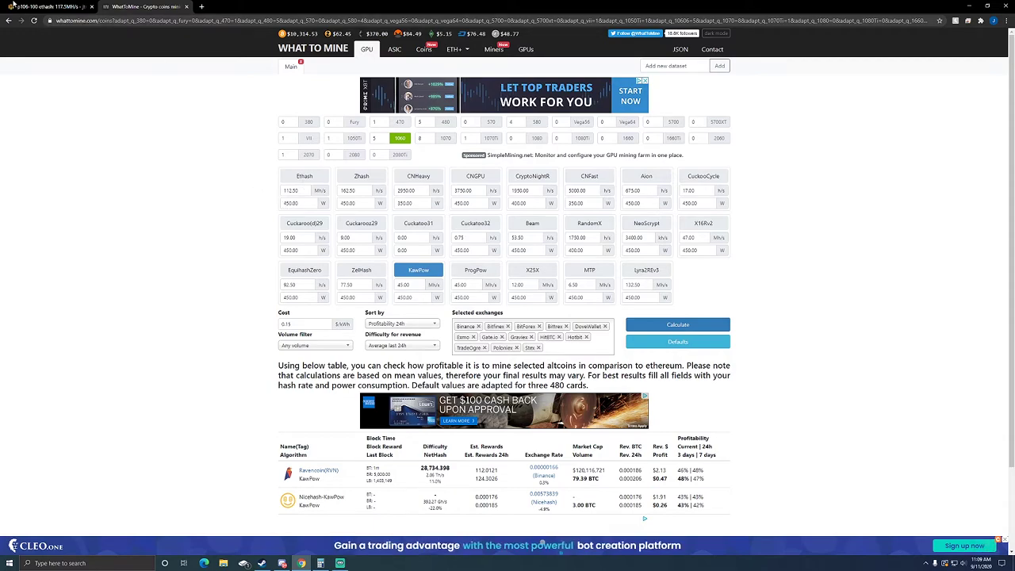
left_click(48, 7)
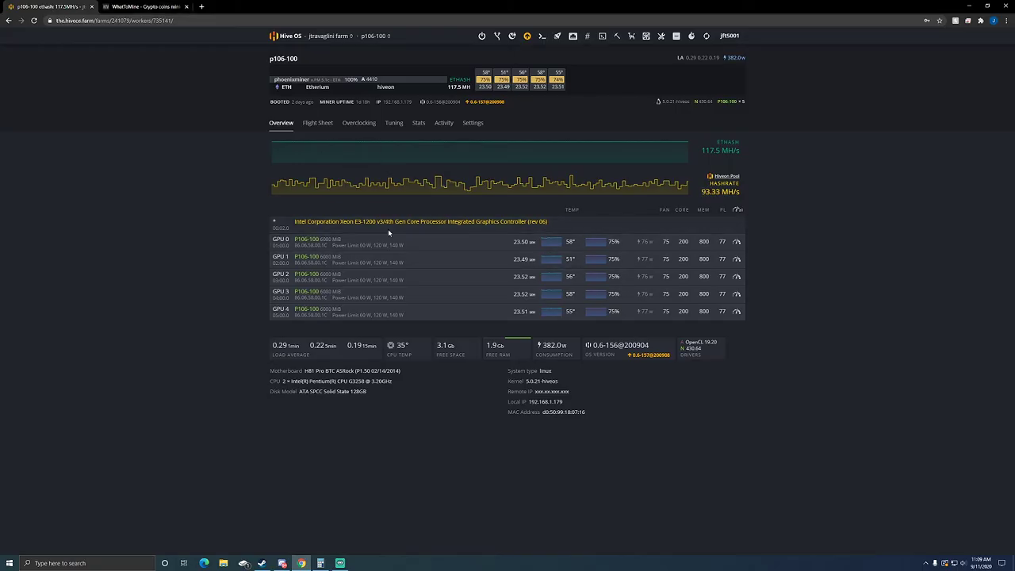
left_click(143, 6)
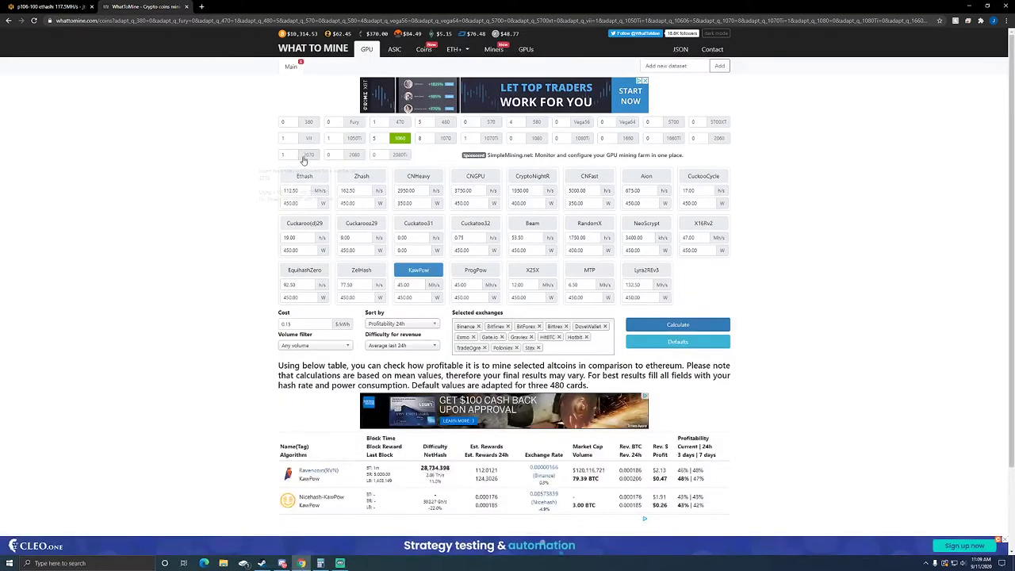
double_click(292, 191)
type("11")
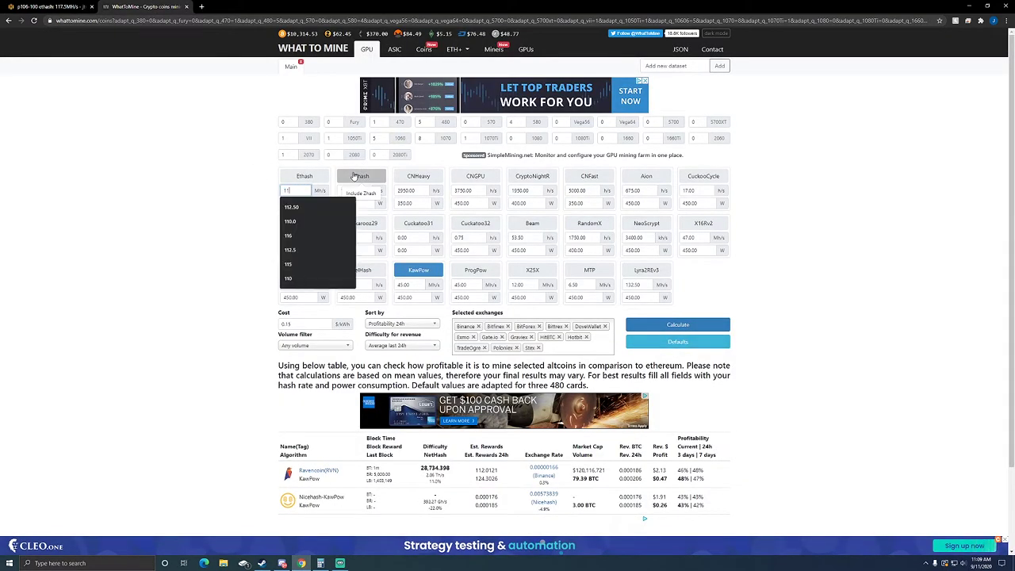
type("7")
left_click(305, 176)
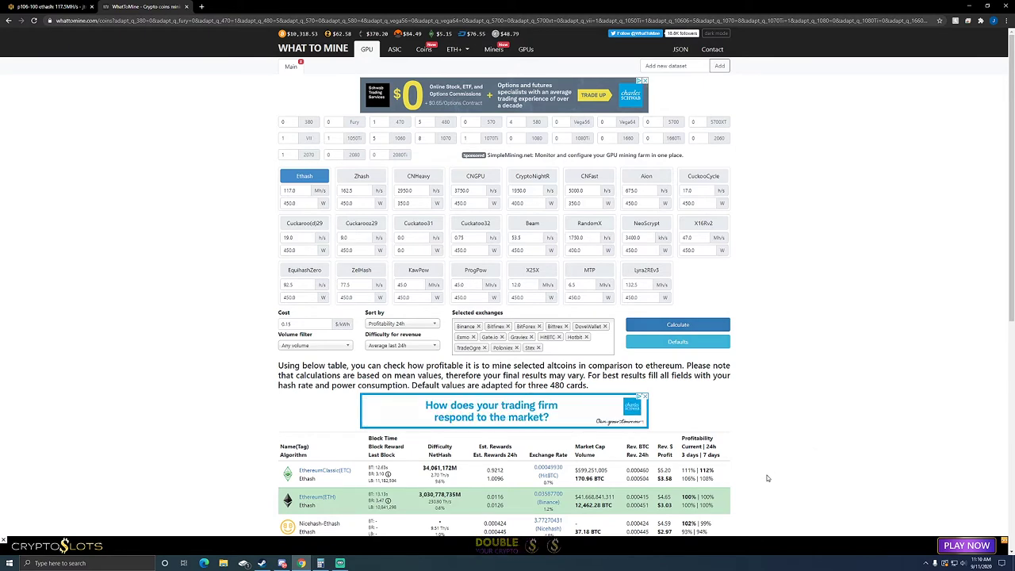
scroll(726, 488, "down", 1)
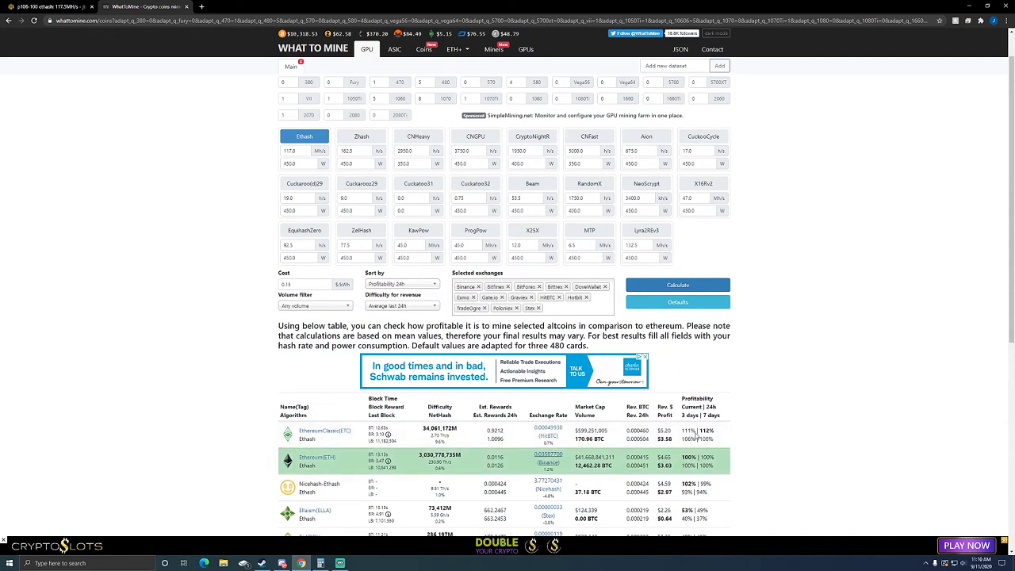
Step: Return to Hive OS and open the p104-100 worker's overview from the farm
left_click(57, 8)
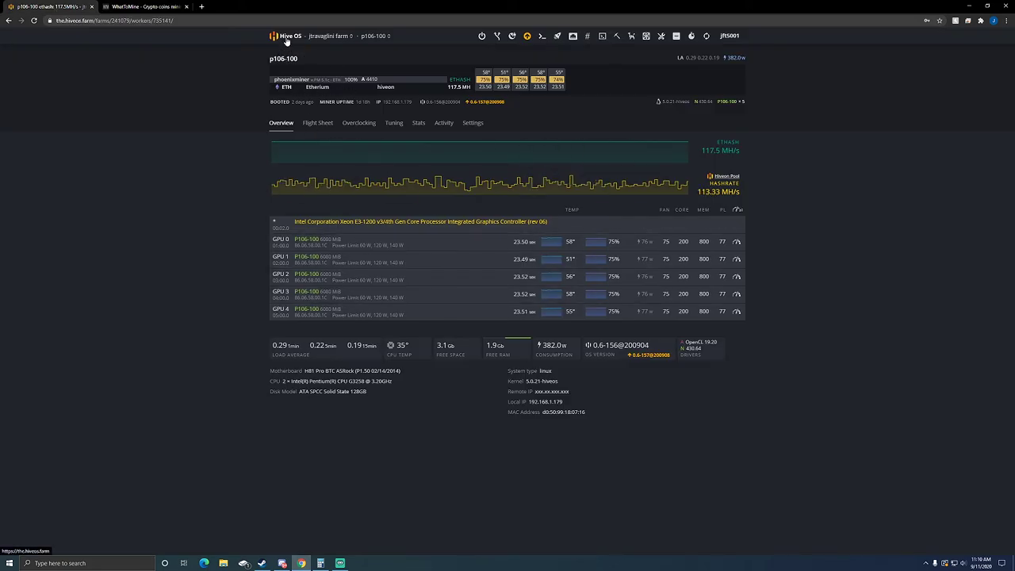
left_click(287, 40)
left_click(349, 233)
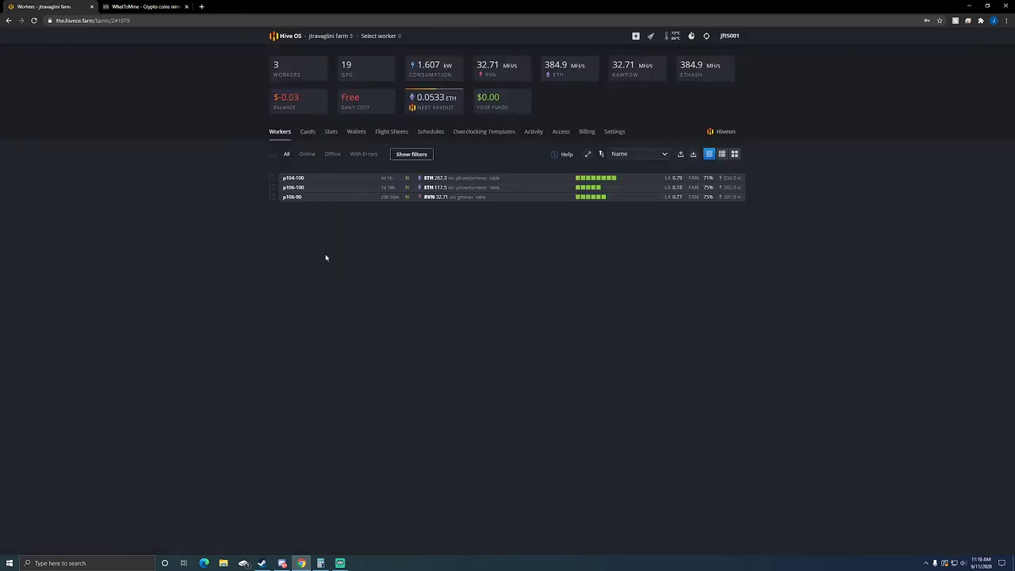
left_click(300, 179)
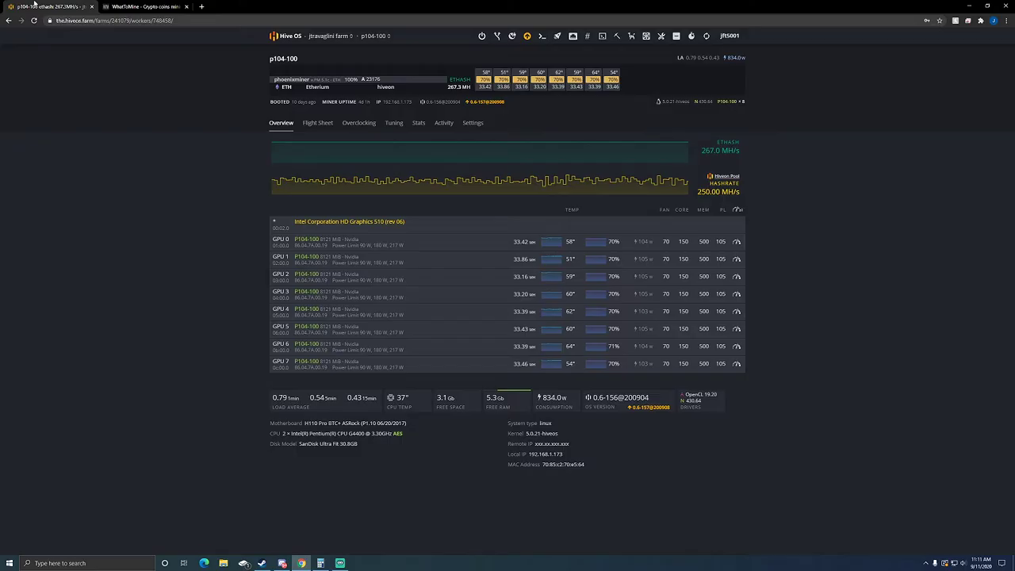
Step: In WhatToMine, apply the eight-card 1070 preset, set the Ethash rate to 267 Mh/s, and calculate profitability
left_click(87, 10)
left_click(143, 7)
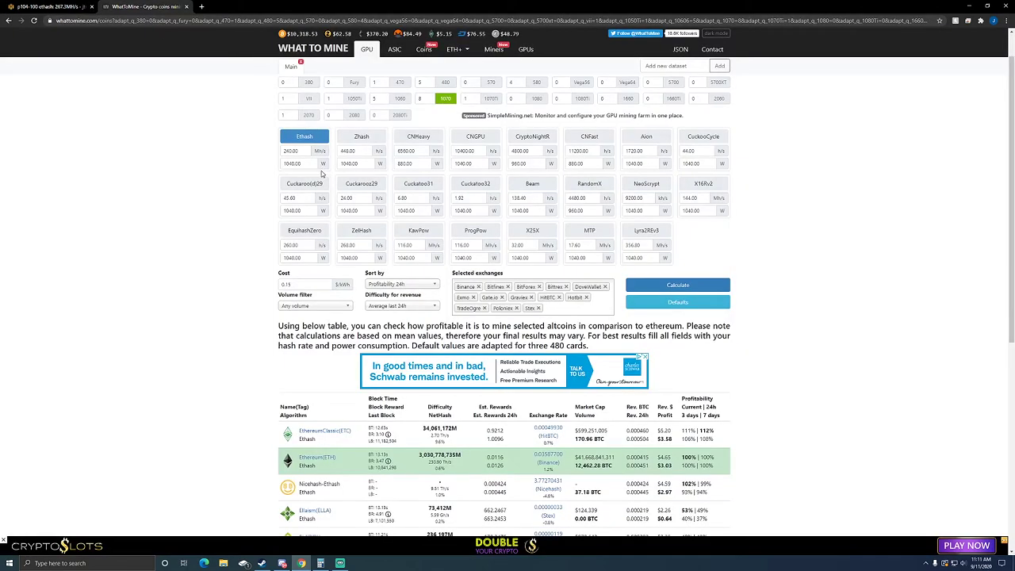
type("267")
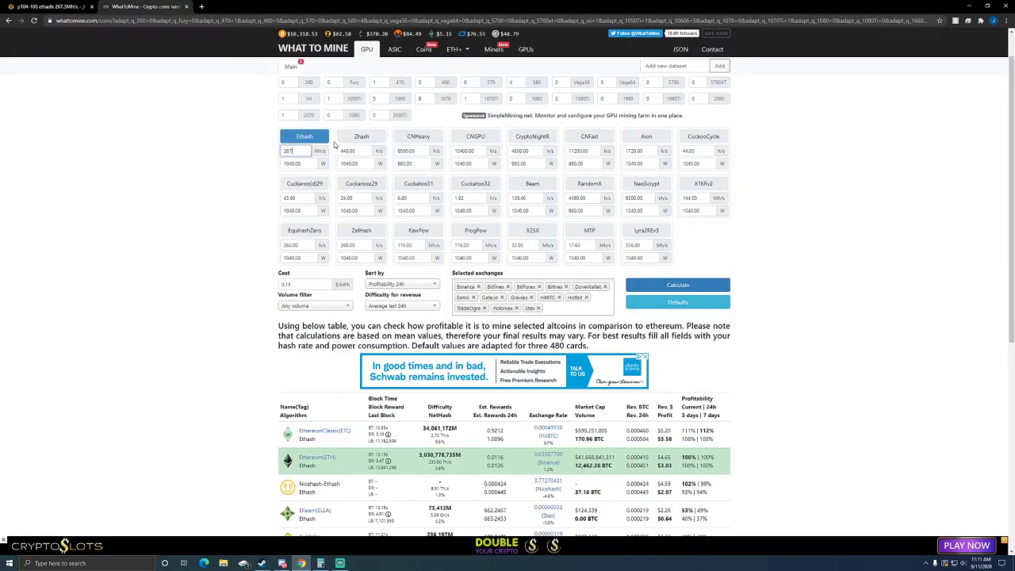
left_click(696, 292)
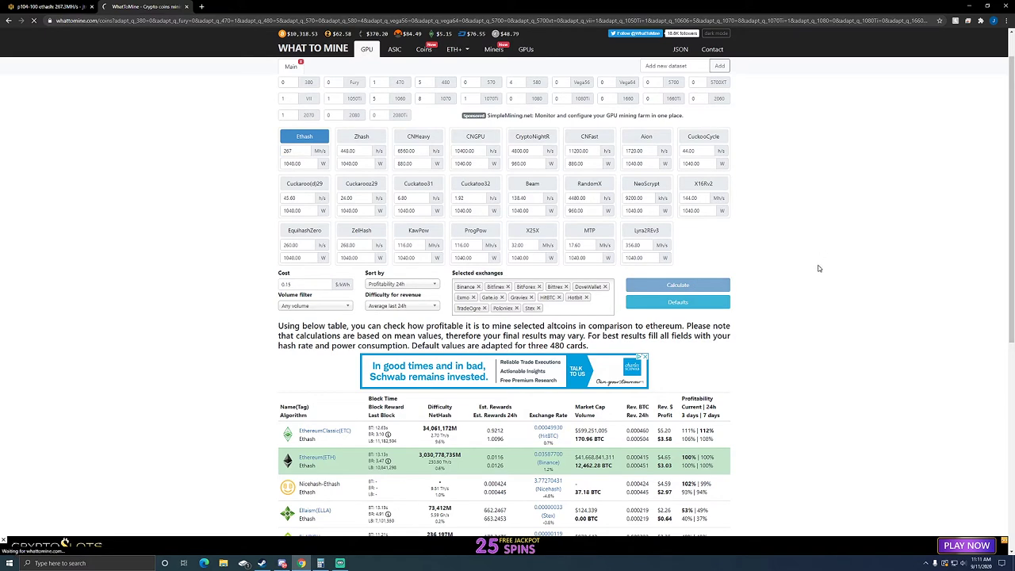
scroll(772, 399, "down", 2)
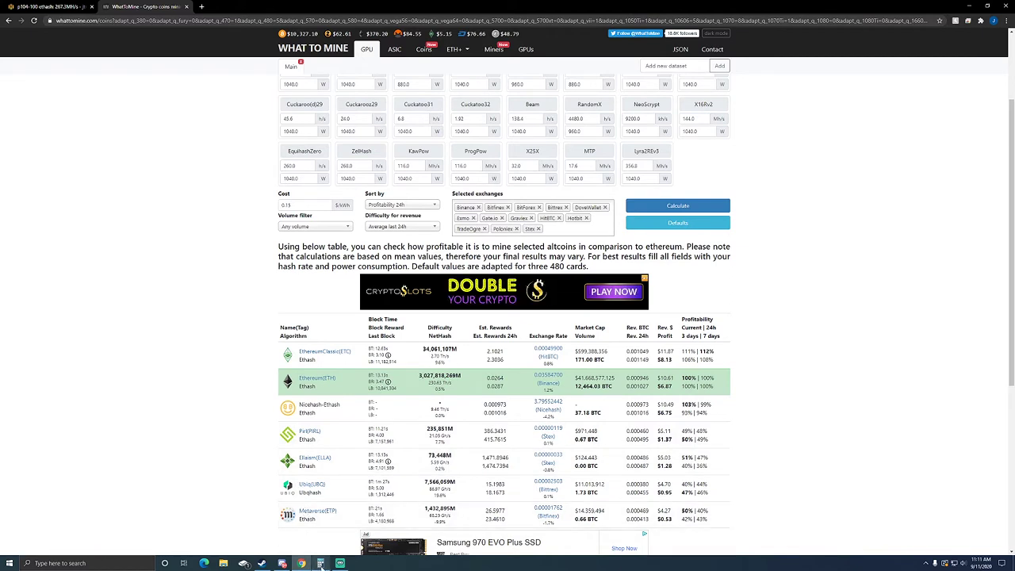
Step: Switch to Calculator and add the p106-100 rig's Ethereum profit of 3.03 to 0.47
left_click(321, 563)
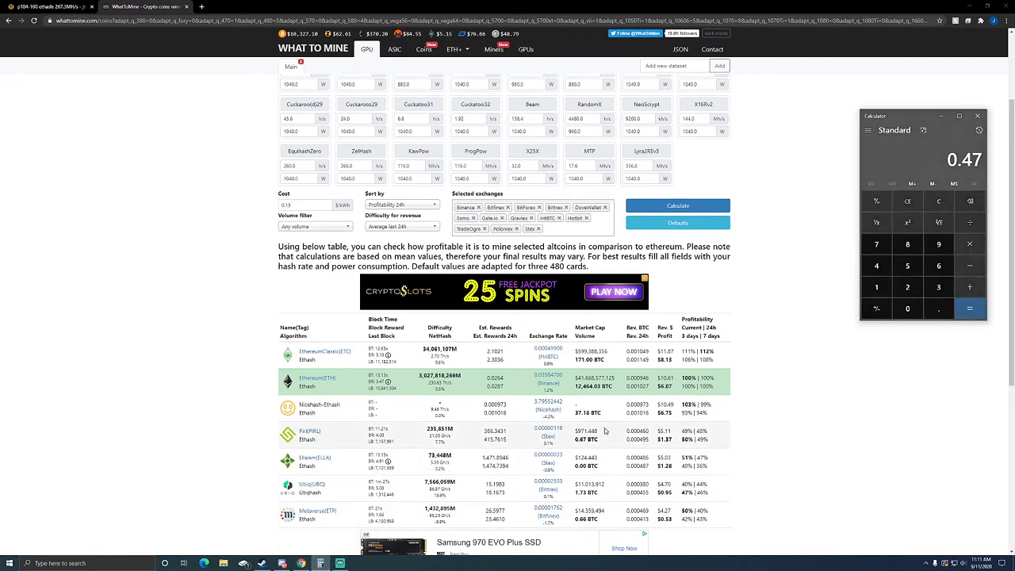
type("+3.03")
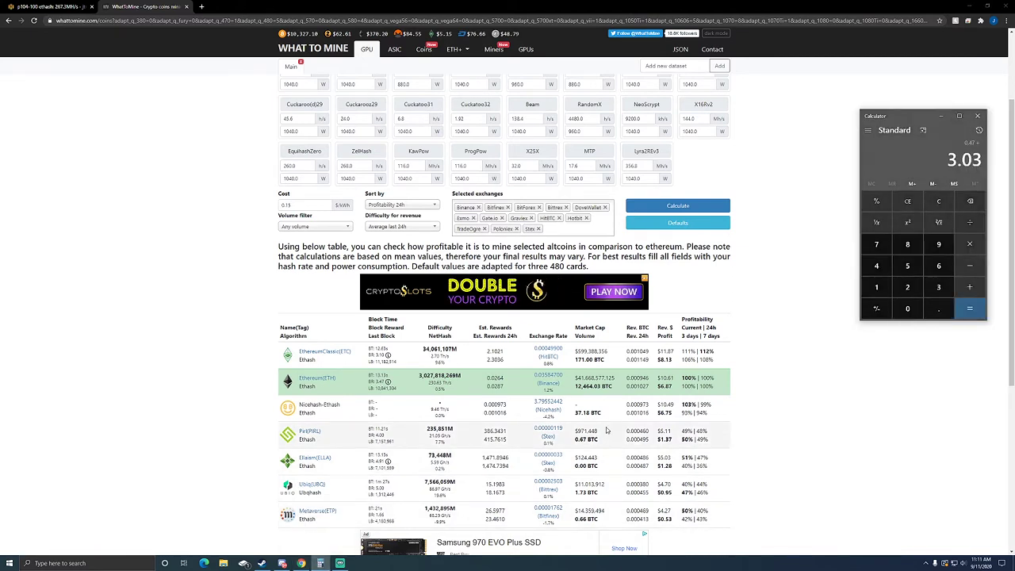
key("Return")
left_click(668, 392)
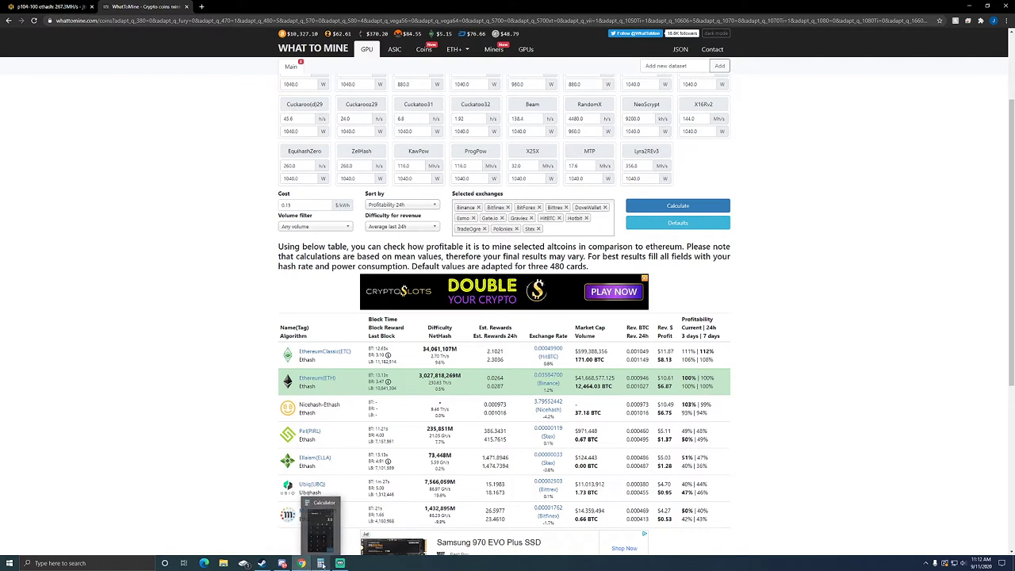
Step: In Calculator, enter the p104-100 rig's Ethereum profit of 6.87 and evaluate it with the repeated addition of 3.03
left_click(321, 563)
type("6.87")
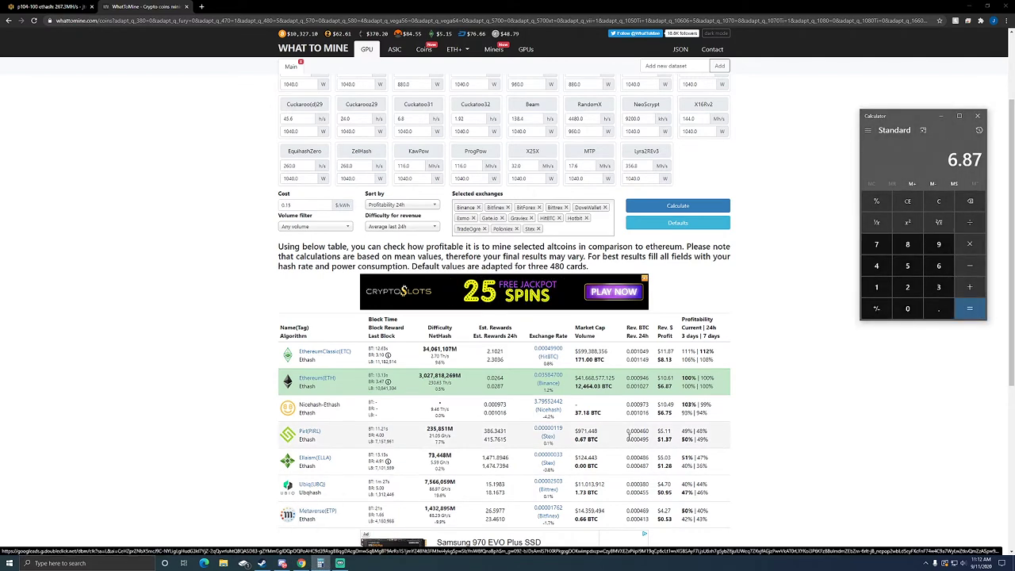
key("Return")
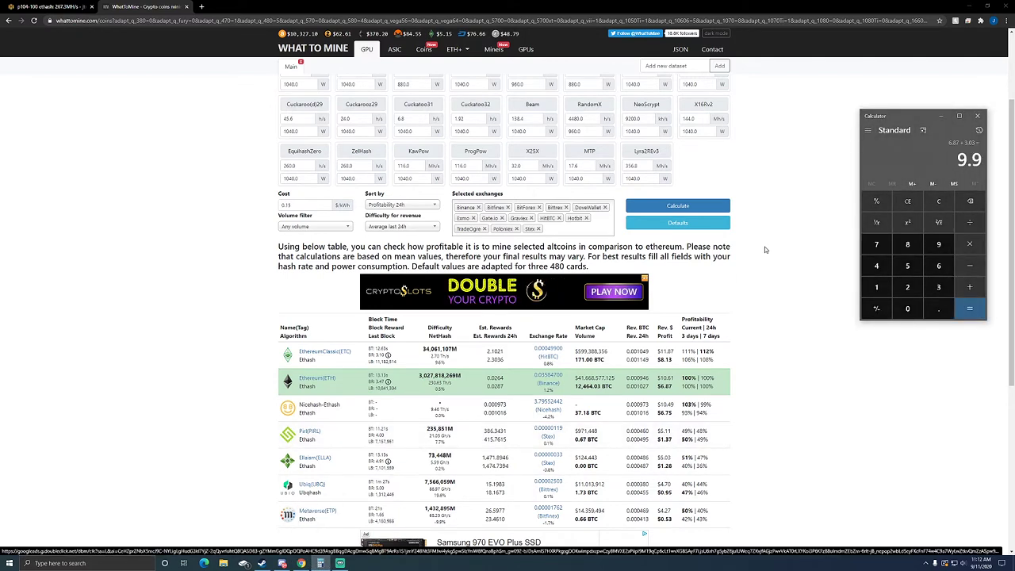
left_click(784, 276)
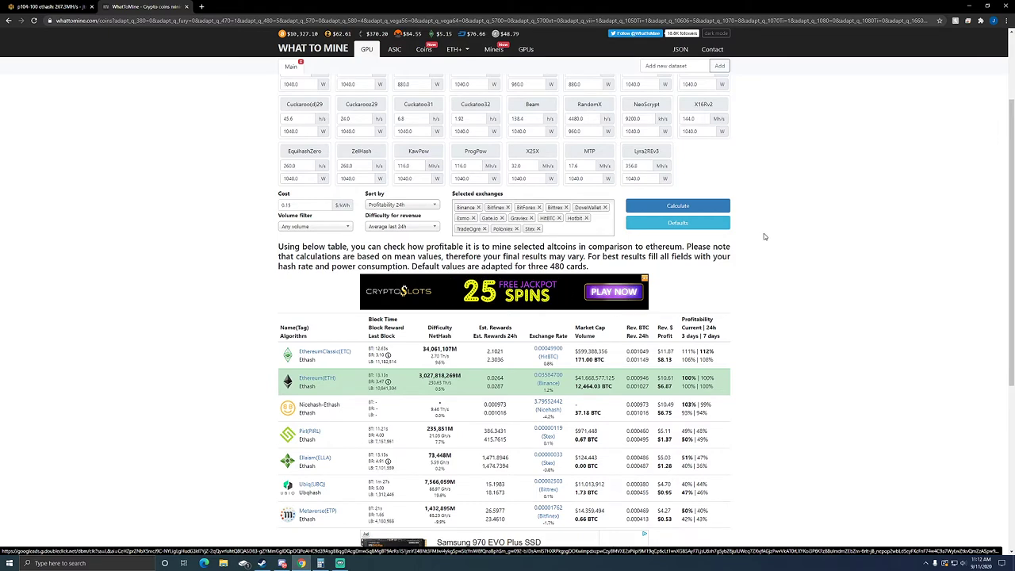
scroll(152, 276, "up", 3)
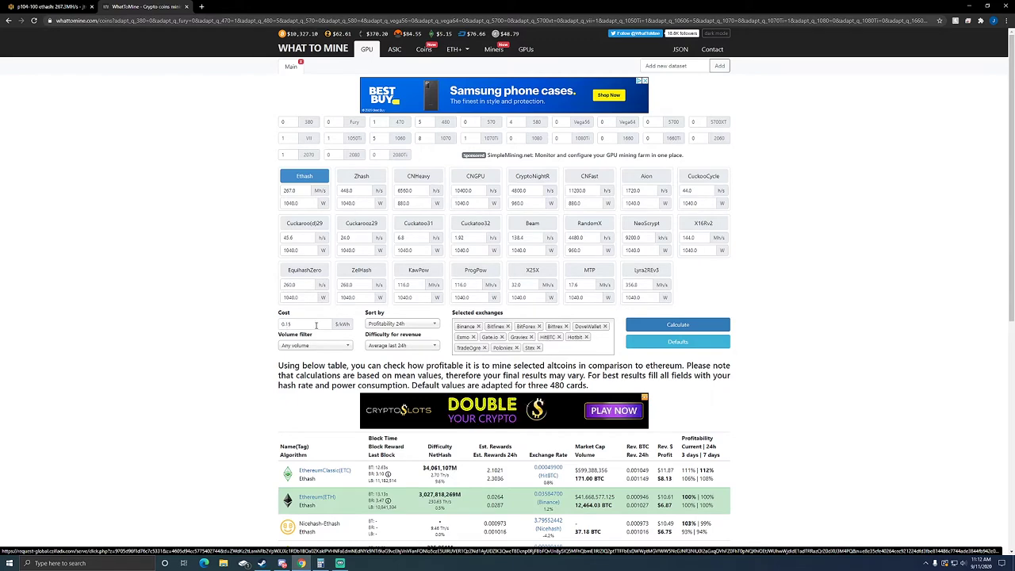
scroll(326, 349, "down", 1)
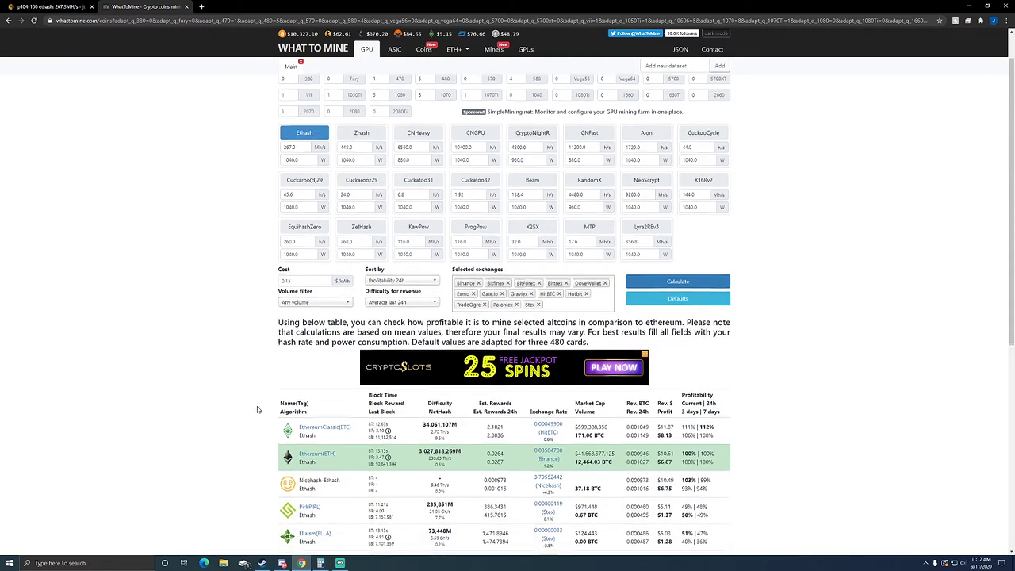
Step: Return to Hive OS and open the farm's worker list
scroll(257, 406, "down", 1)
left_click(321, 563)
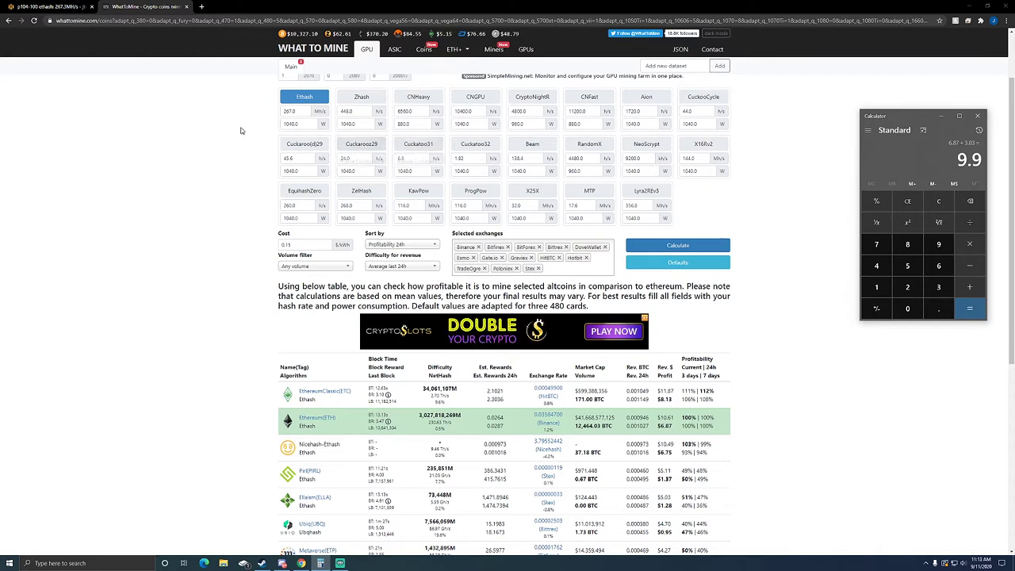
scroll(255, 138, "up", 1)
scroll(256, 138, "up", 1)
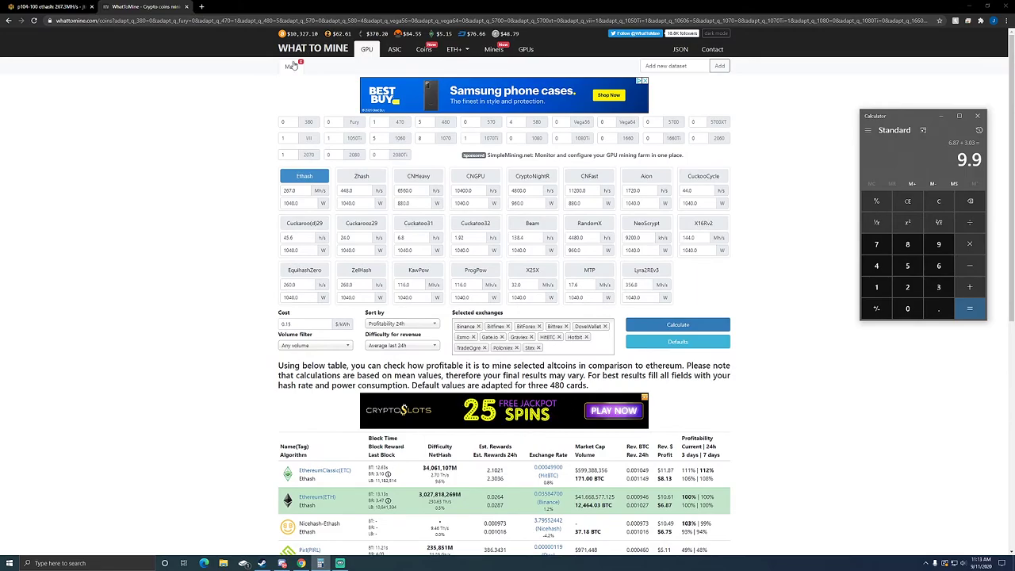
left_click(47, 6)
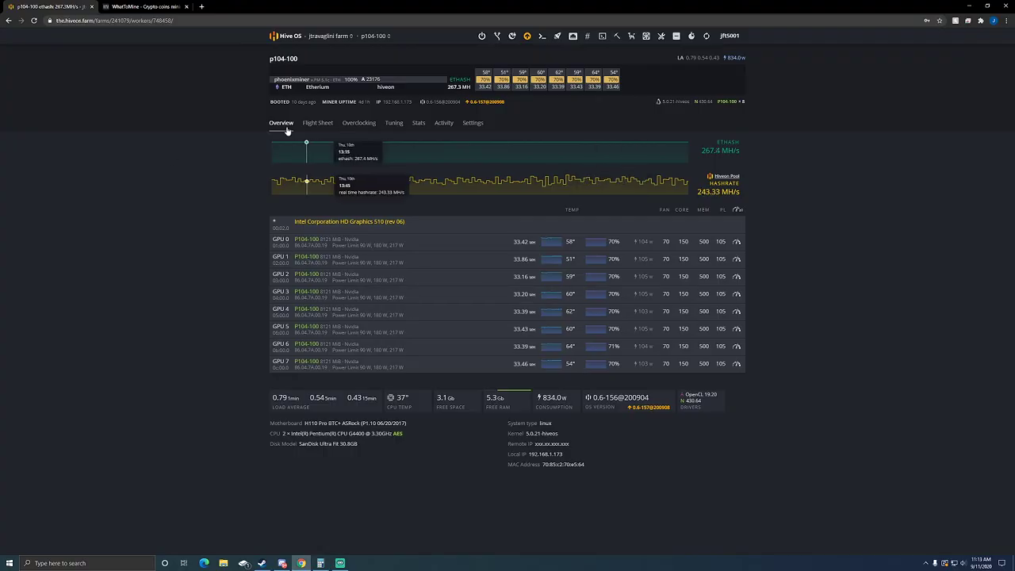
left_click(292, 37)
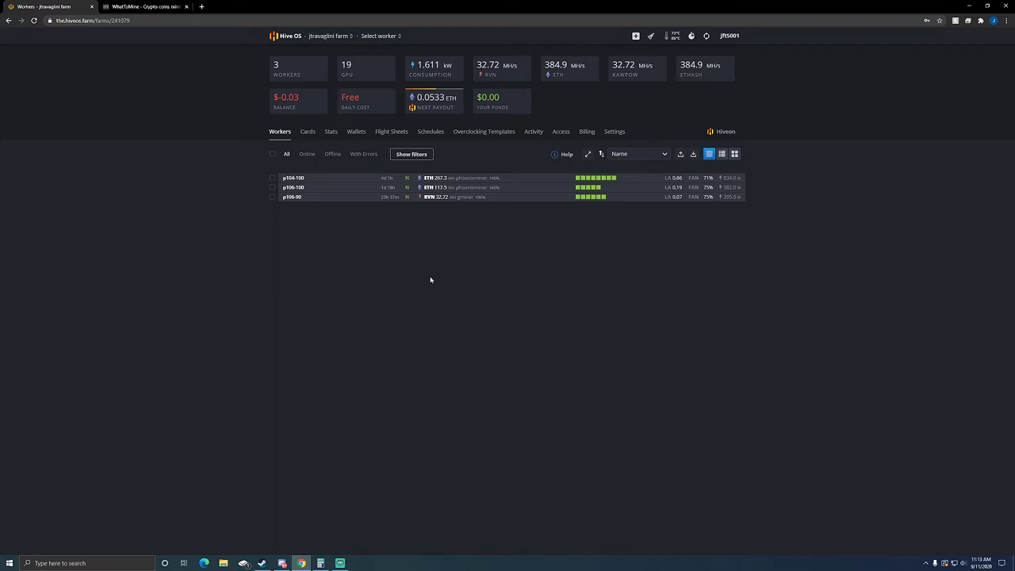
Step: Go back to the WhatToMine coin table and bring up Calculator beside it
key("ctrl+Tab")
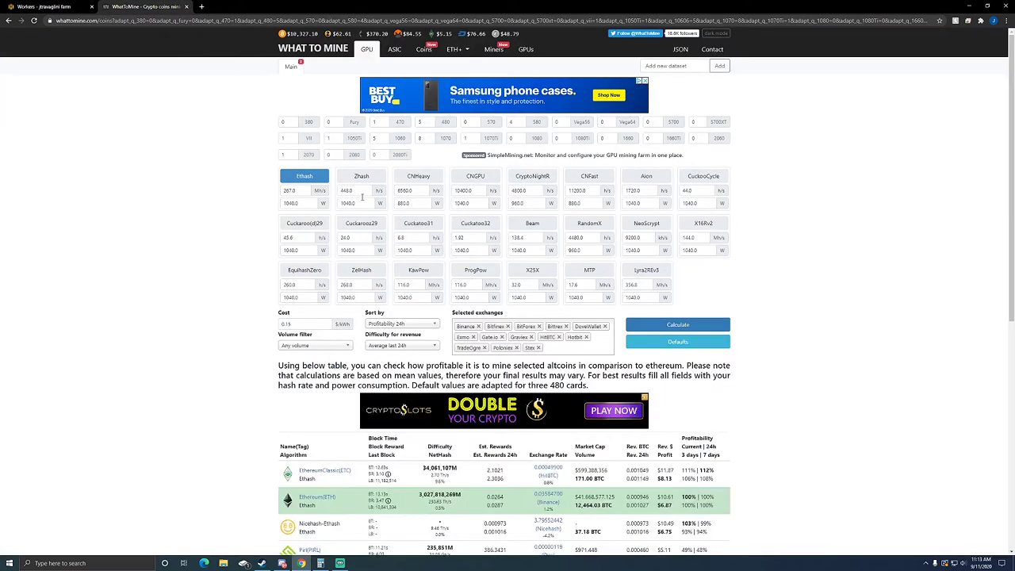
scroll(386, 450, "down", 1)
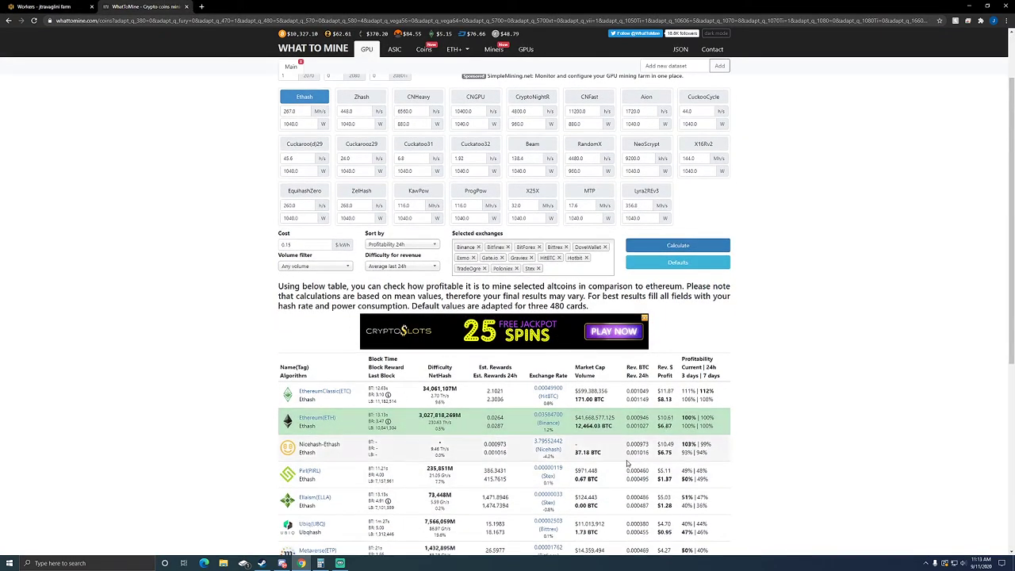
key("alt+Tab")
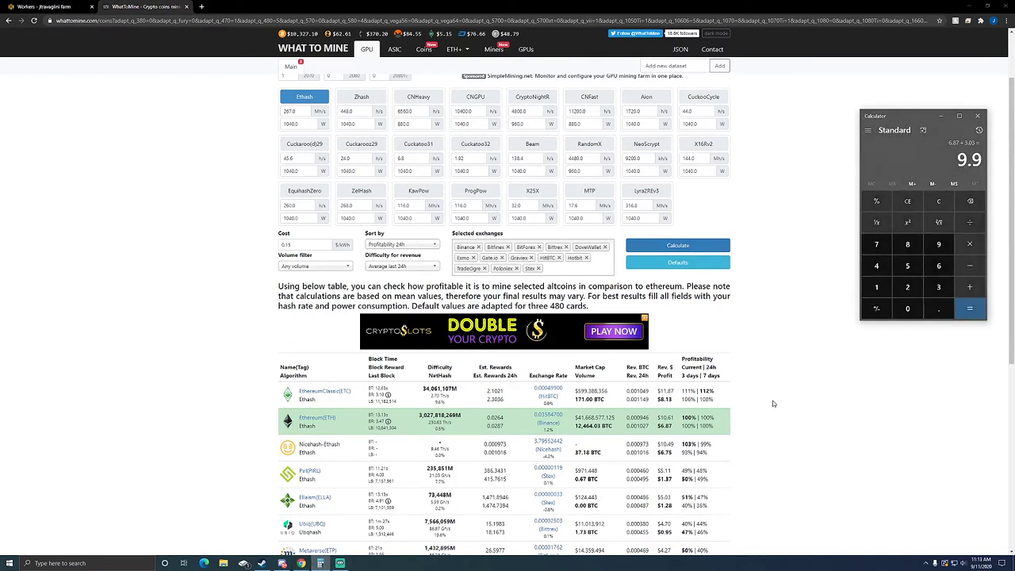
type("7")
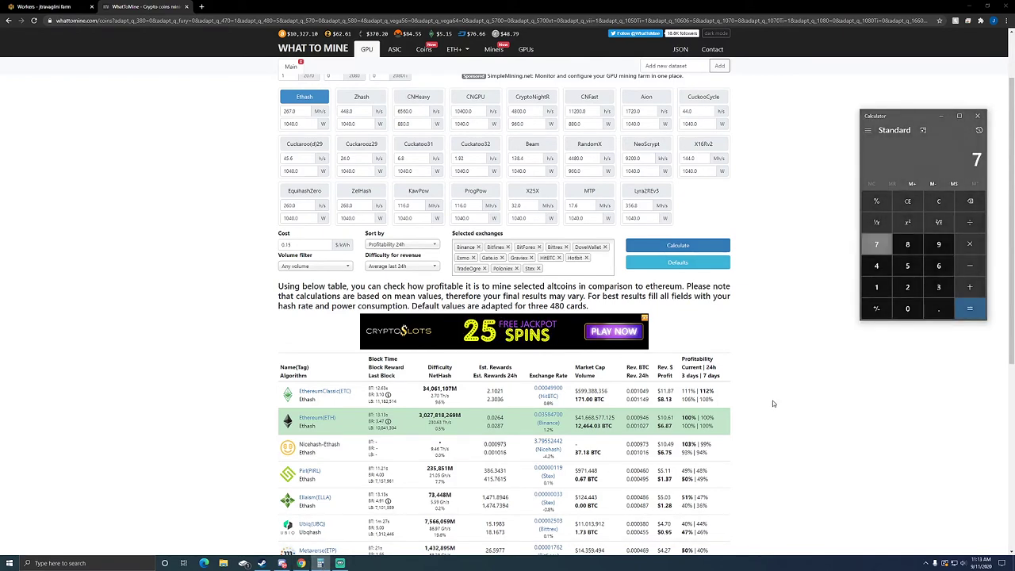
type("0.61")
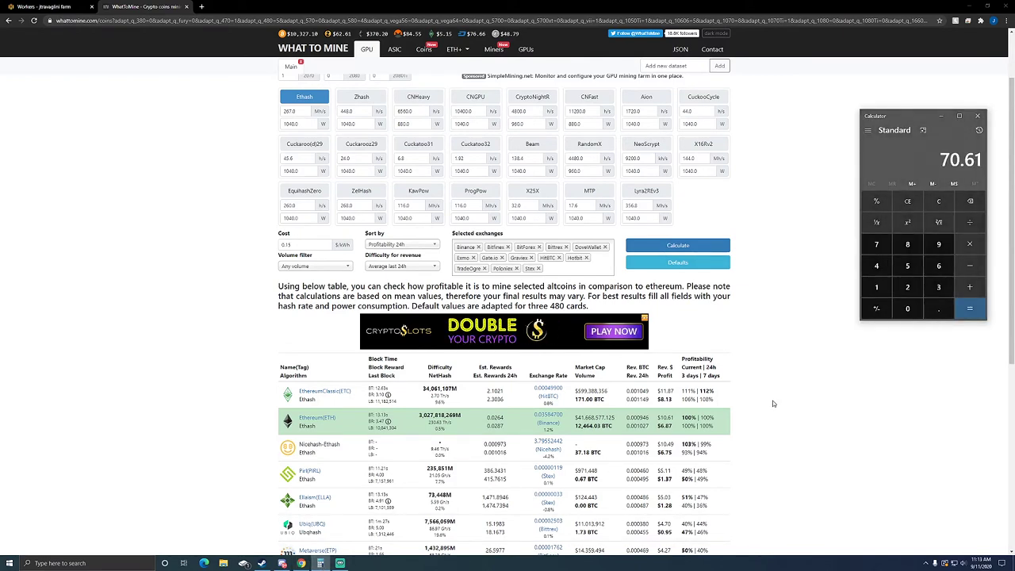
key("BackSpace")
key("BackSpace")
key("BackSpace")
key("BackSpace")
key("BackSpace")
Step: In Calculator, subtract the p104-100 rig's Ethereum profit of 6.87 from its revenue of 10.61 and multiply the difference by 30
type("10")
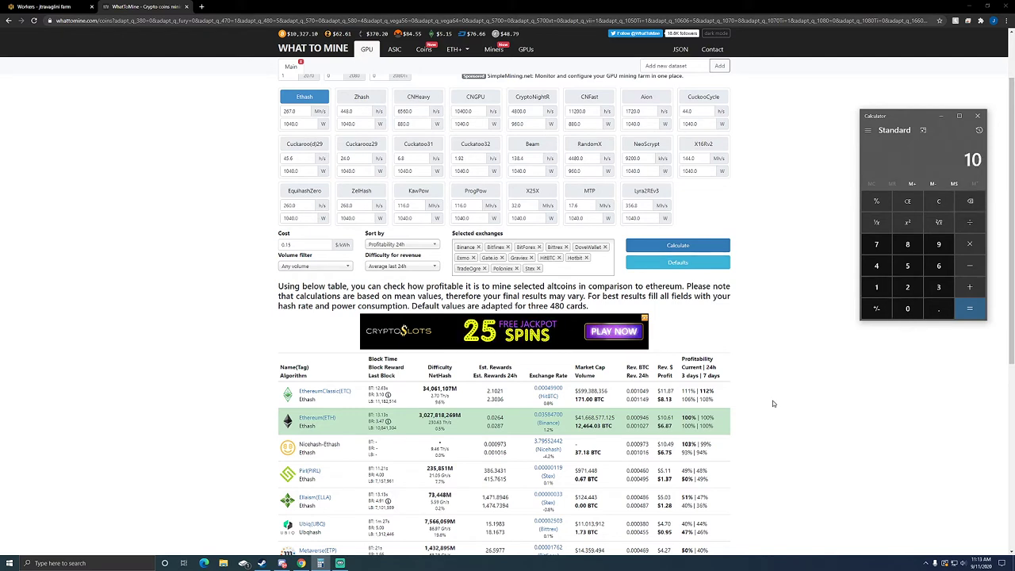
type(".61 ")
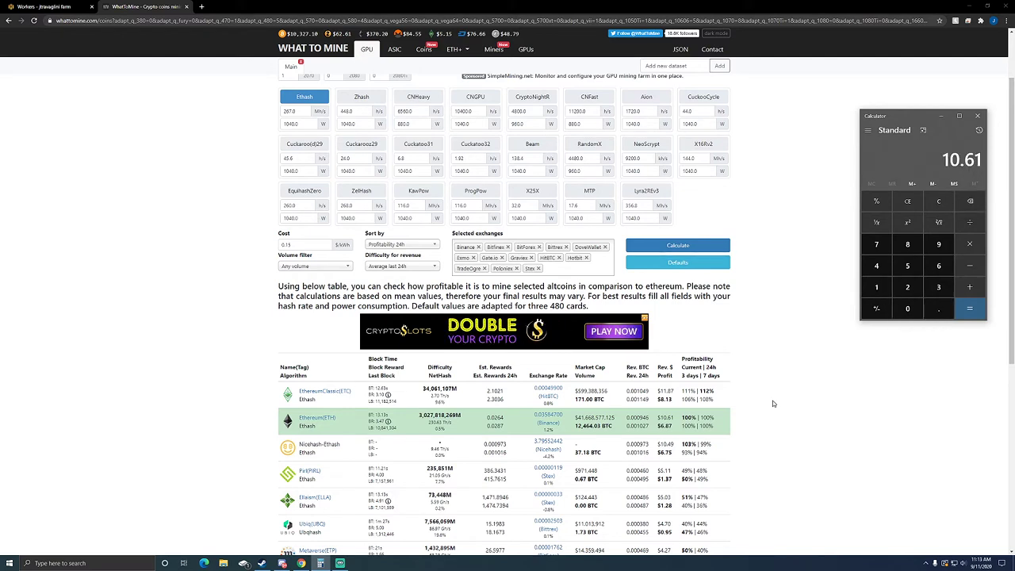
type("- 6.87")
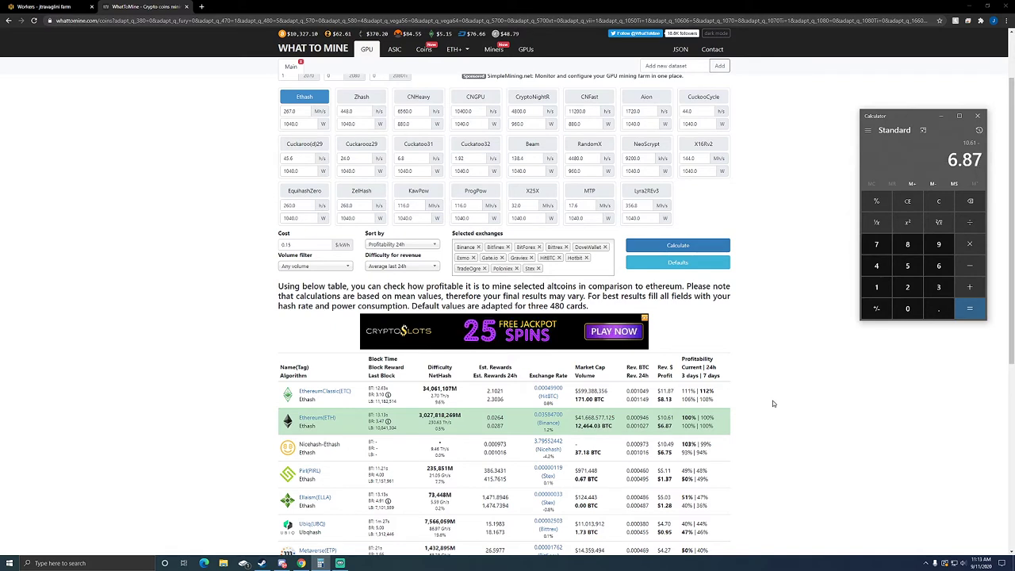
key("Return")
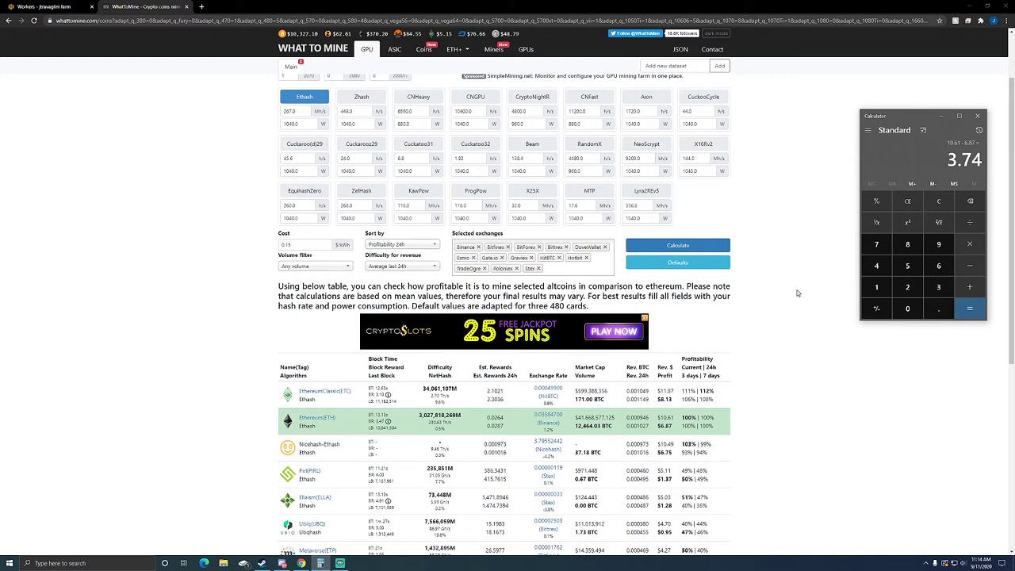
type("*30")
key("Return")
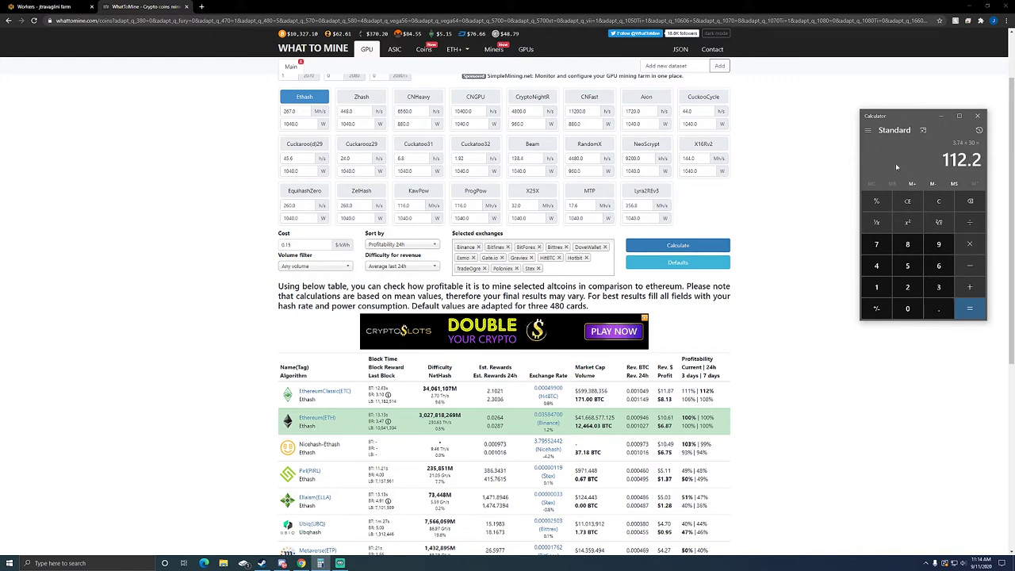
Step: In WhatToMine, set the electricity cost to 0.125 $/kWh and recalculate profitability
left_click(292, 244)
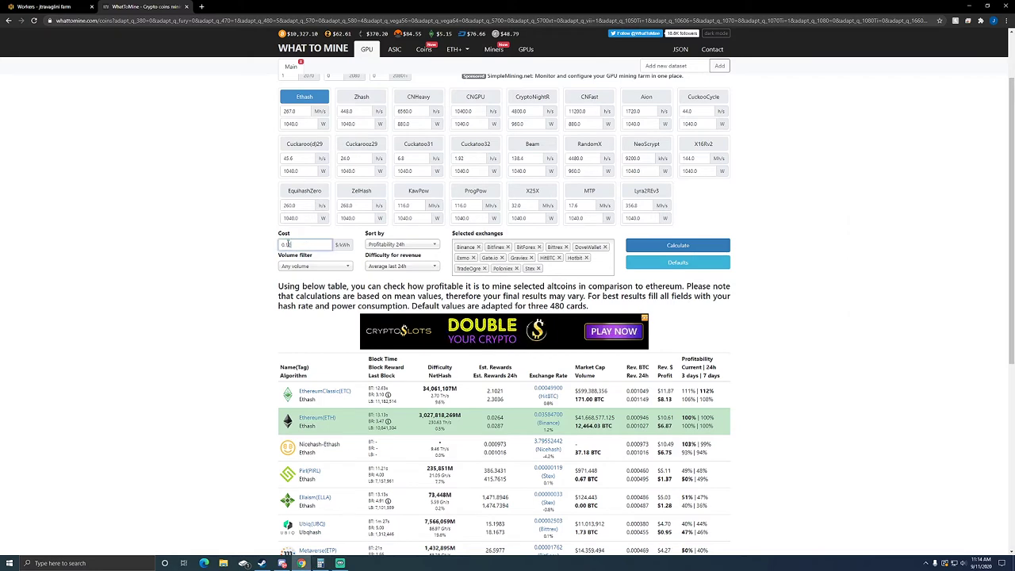
left_click(699, 247)
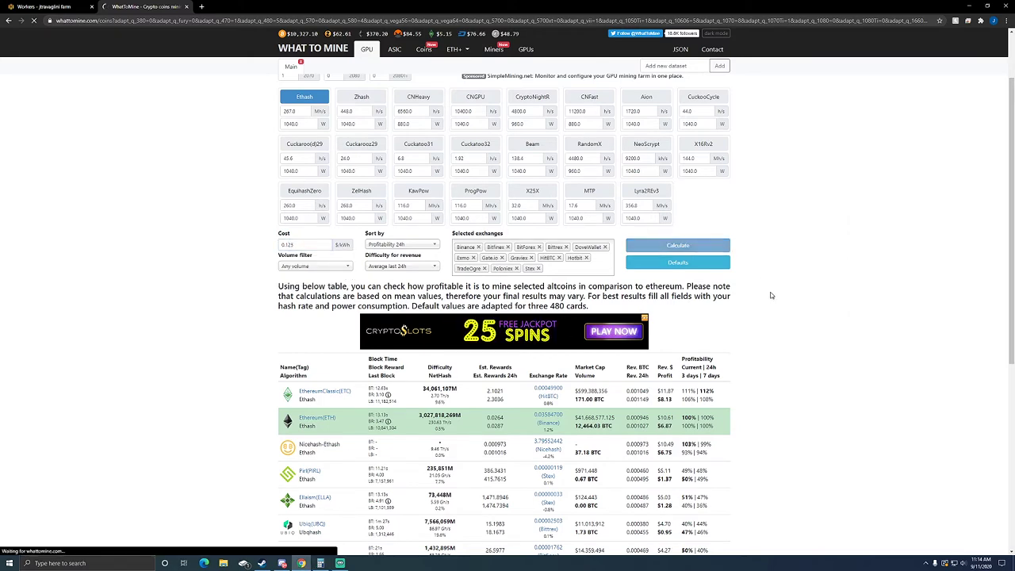
scroll(600, 413, "down", 3)
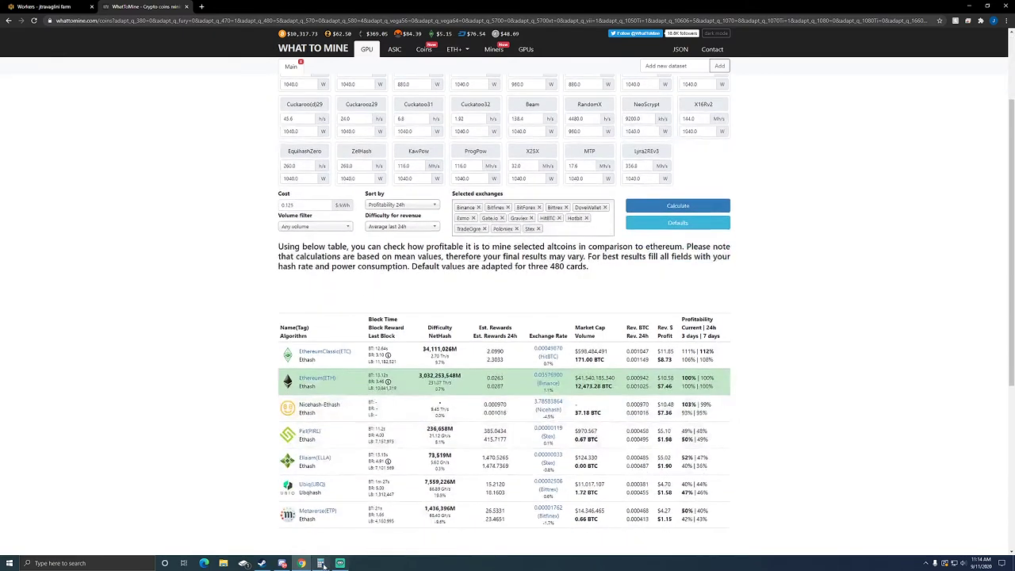
Step: In Calculator, subtract the updated Ethereum profit of 7.46 from the revenue of 10.58 and multiply the difference by 30
key("alt+Tab")
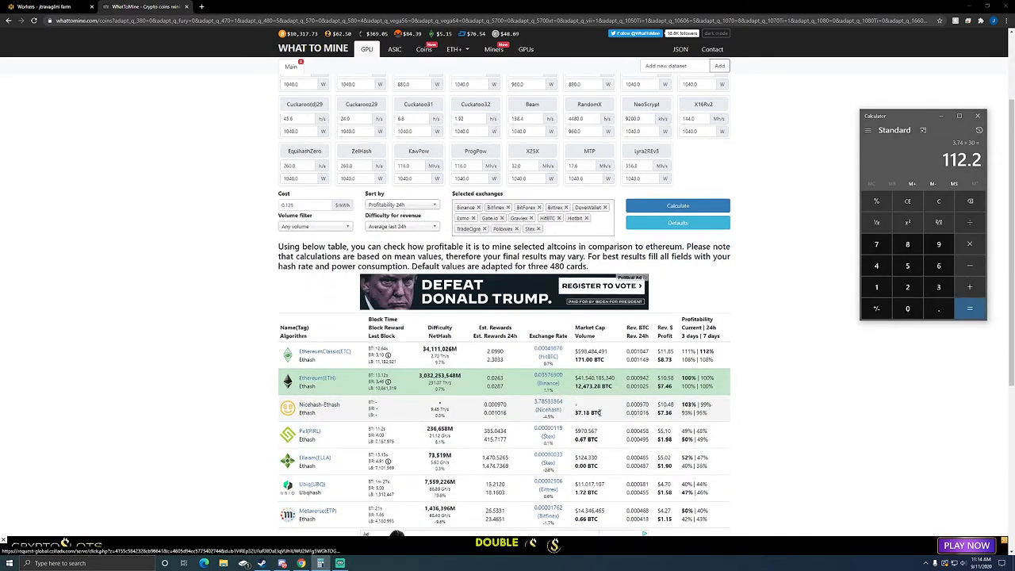
type("10.58 ")
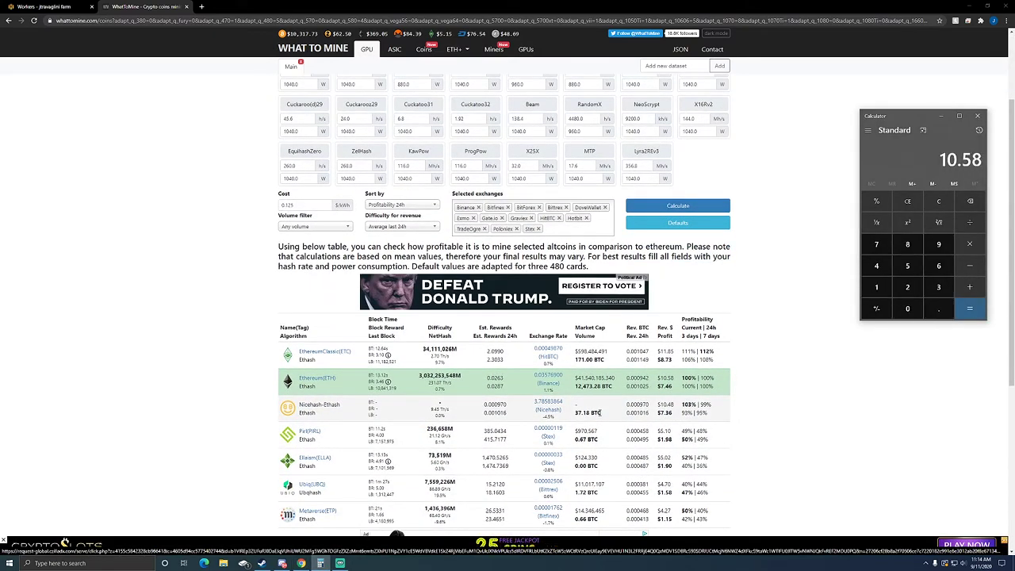
type("- 7.46")
key("Return")
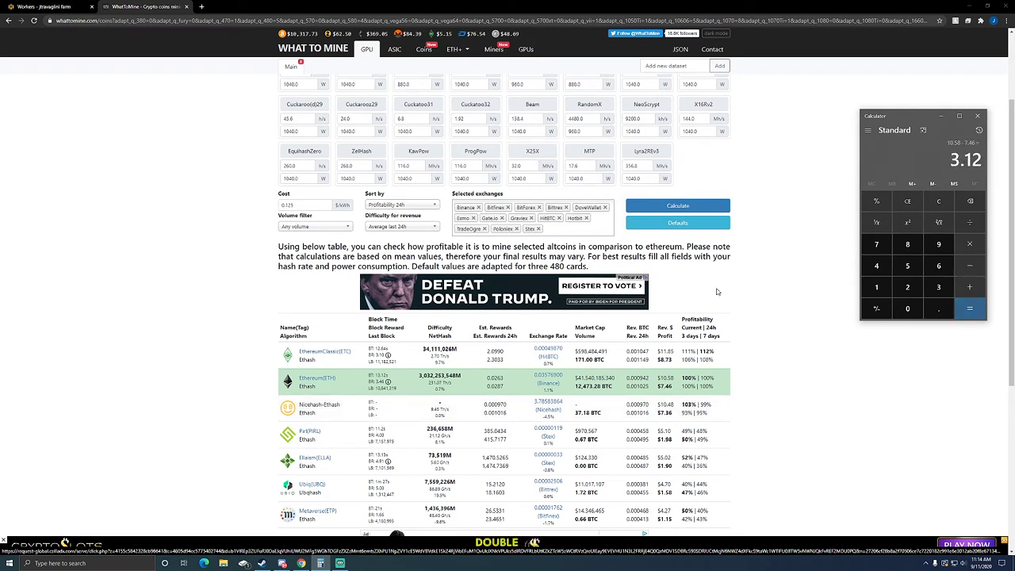
type("*30")
key("Return")
Step: Return to the Hive OS worker list and, in Calculator, divide the p106-100 rig's 450 W by 1000 and multiply by 24
left_click(225, 215)
left_click(38, 6)
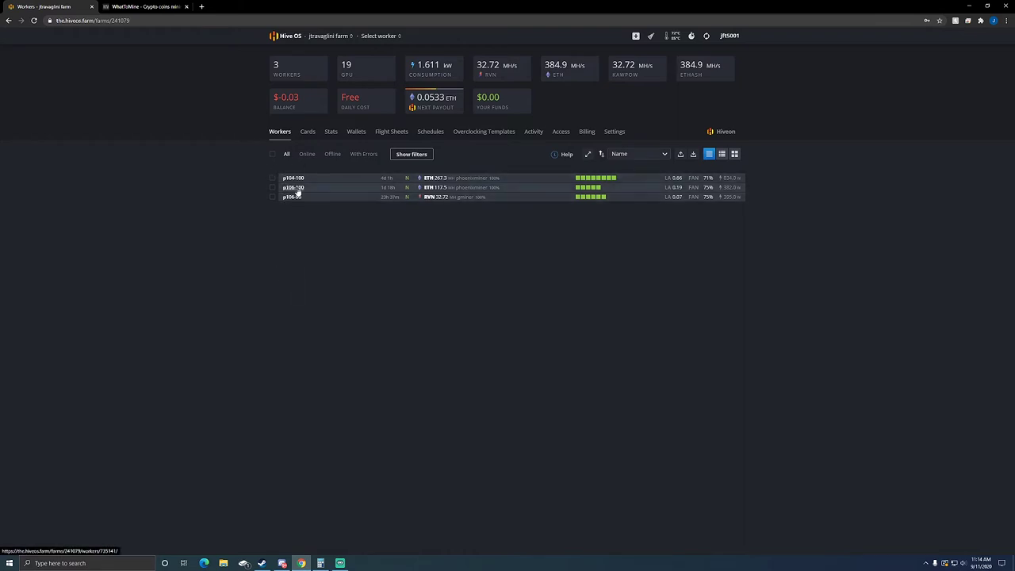
left_click(322, 564)
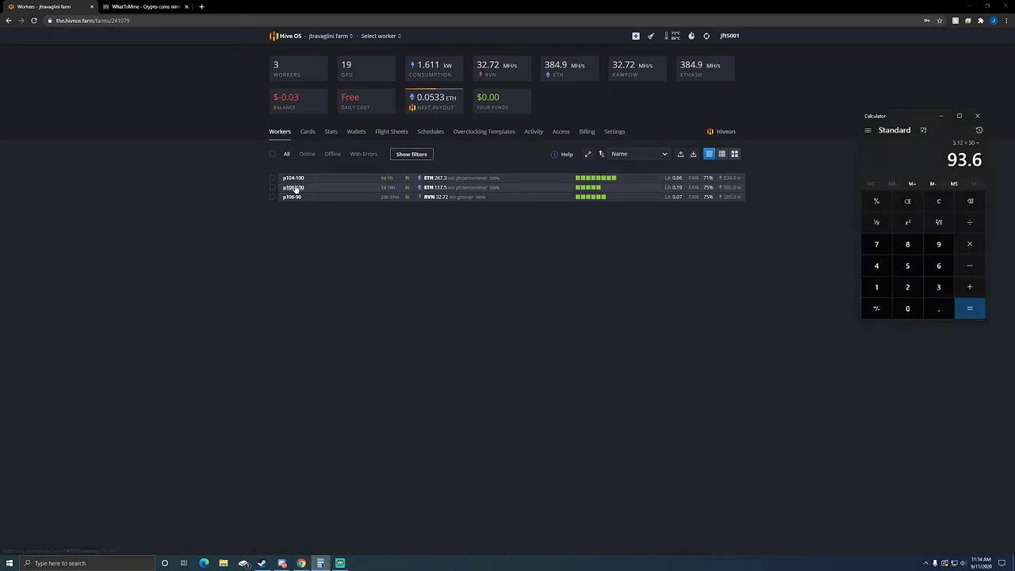
type("450")
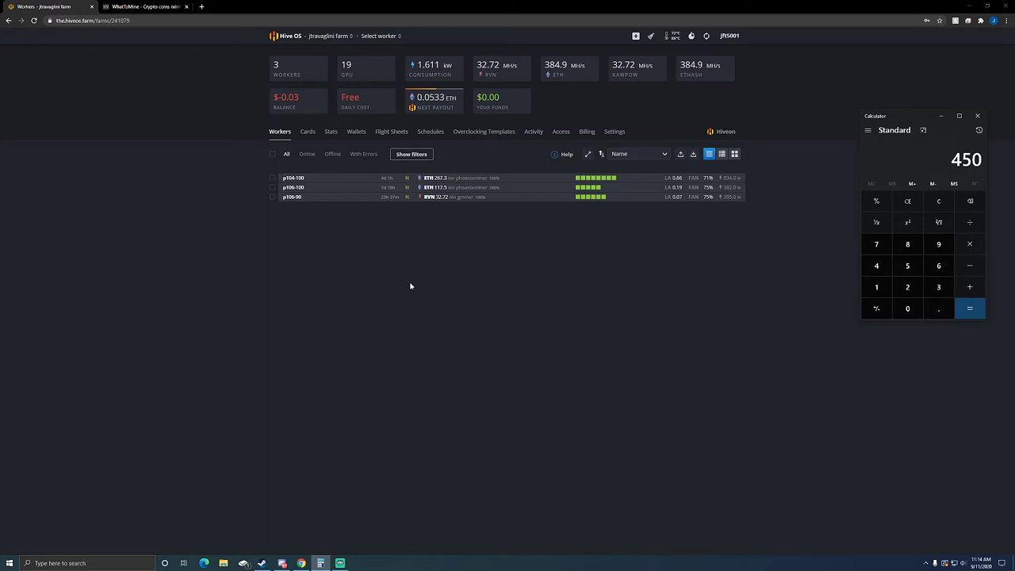
type("/1000")
key("Return")
type("*24")
key("Return")
key("BackSpace")
Step: Multiply the p106-100 rig's daily energy use by .125 and by 30 for its monthly power cost, repositioning the Calculator window slightly
left_click_drag(889, 117, 872, 126)
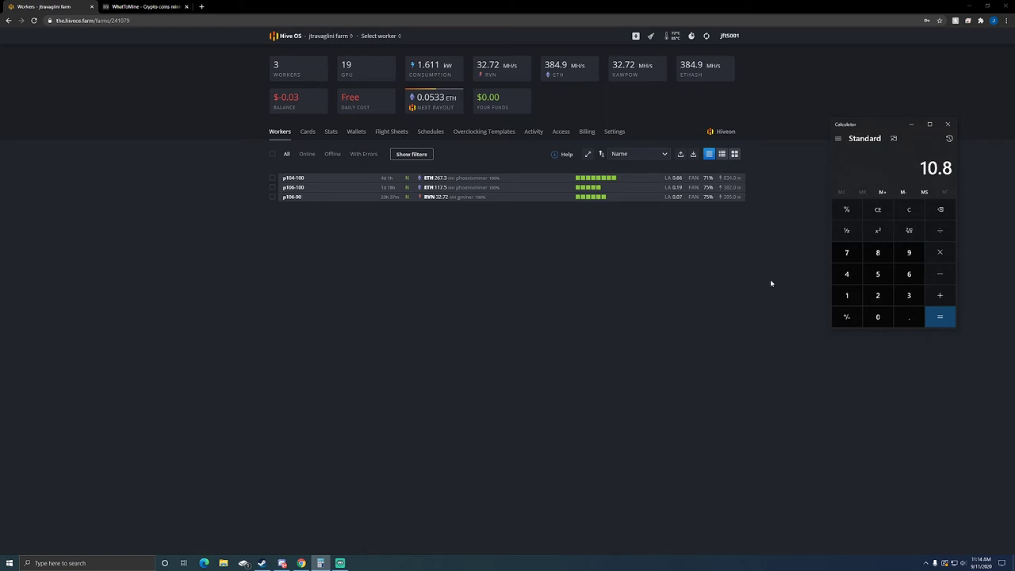
type("*")
type(".125")
key("Return")
type("*30")
key("Return")
left_click_drag(872, 125, 880, 122)
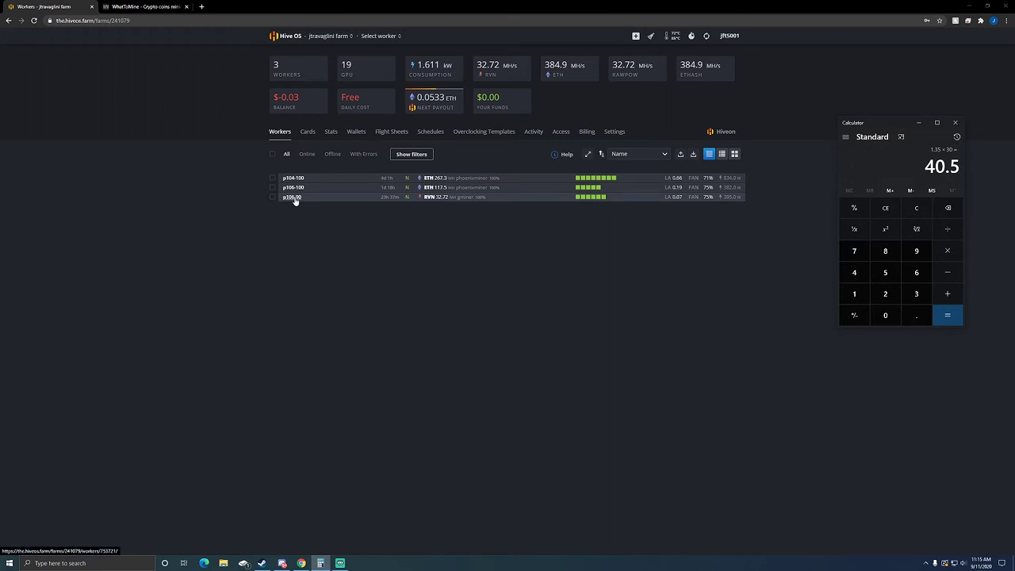
Step: Calculate the p106-90 rig's monthly power cost by dividing 460 by 1000 and multiplying by 24, 0.125 and 30
type("460")
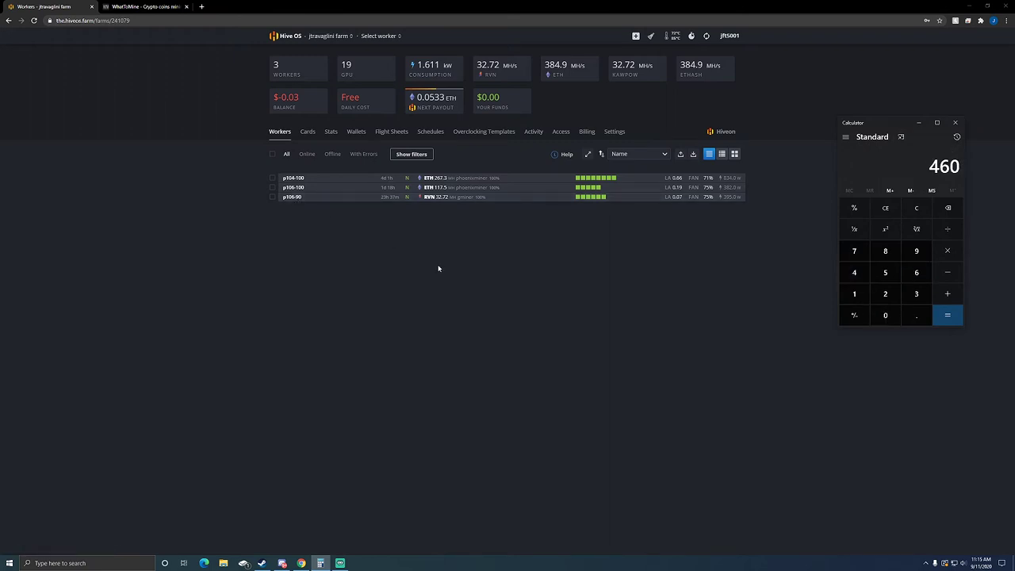
type("/1000")
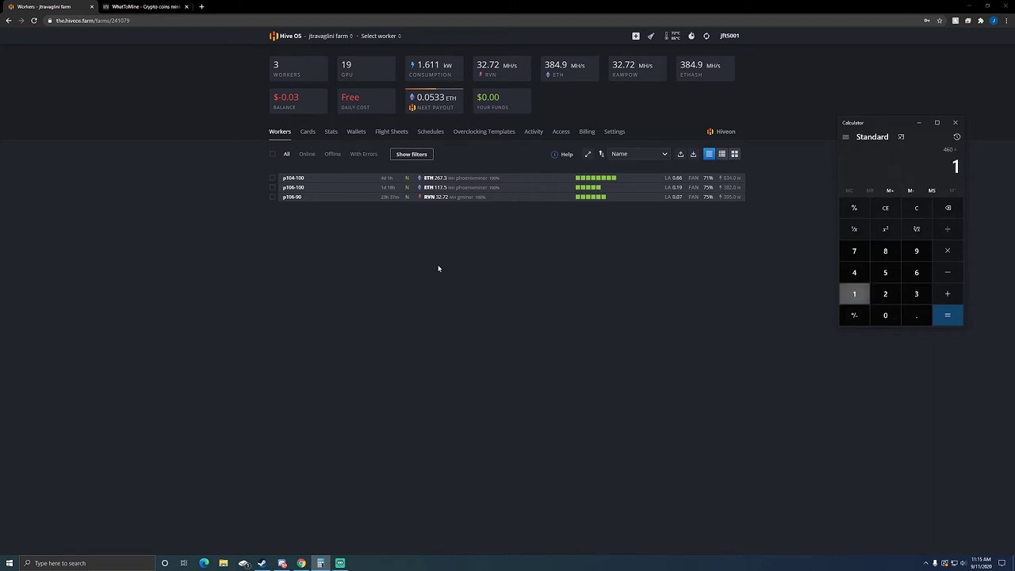
key("Return")
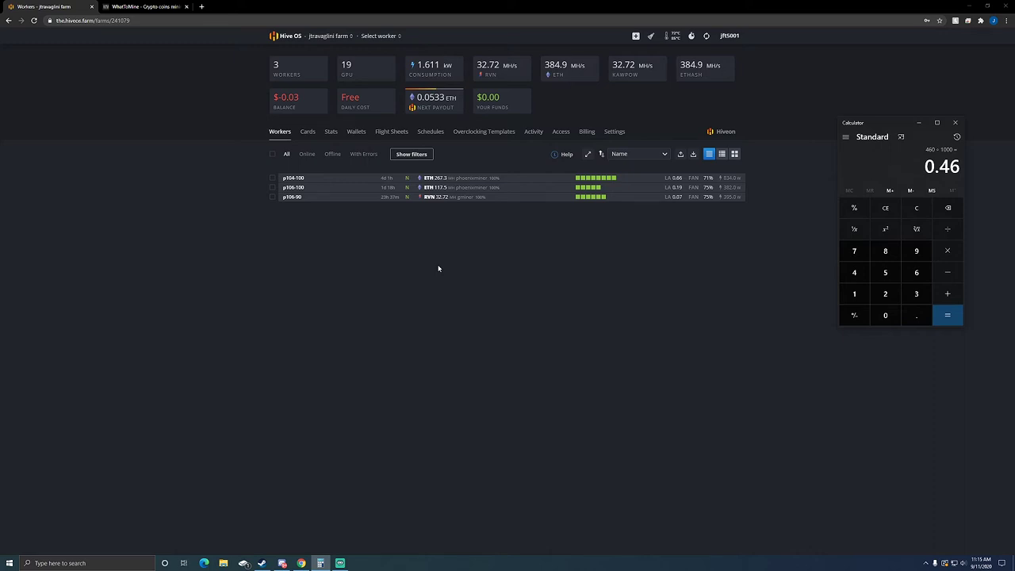
type("*24")
key("Return")
type("*0.125")
key("Return")
type("*30")
key("Return")
Step: Subtract 40.4 from the monthly cost, add 90, multiply the result by 2, and close Calculator
type("-40.4")
key("plus")
type("90")
key("Return")
key("asterisk")
type("2")
key("Return")
left_click(957, 124)
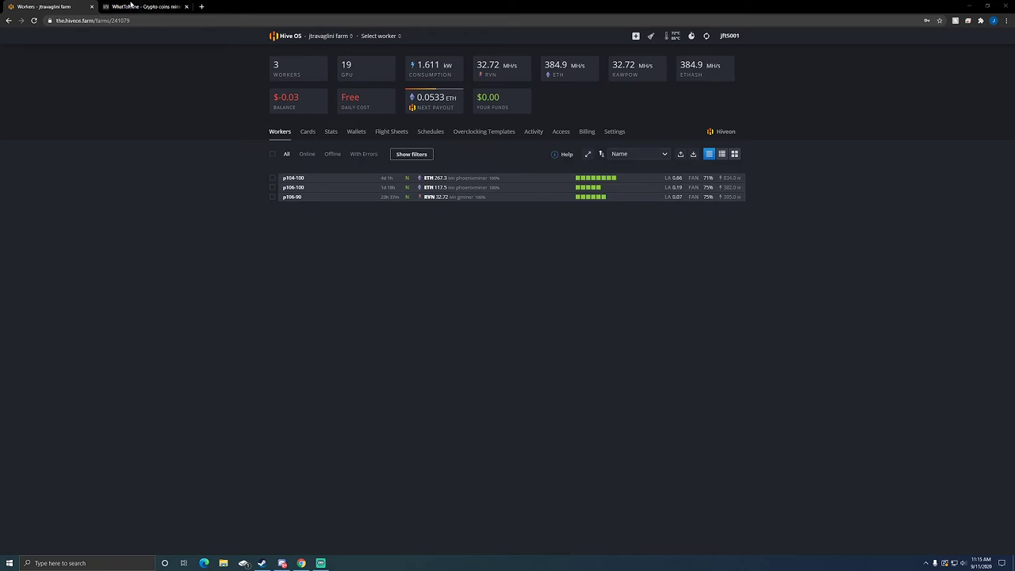
Step: Return to WhatToMine and review the hash rate settings and the coin profitability table
left_click(141, 6)
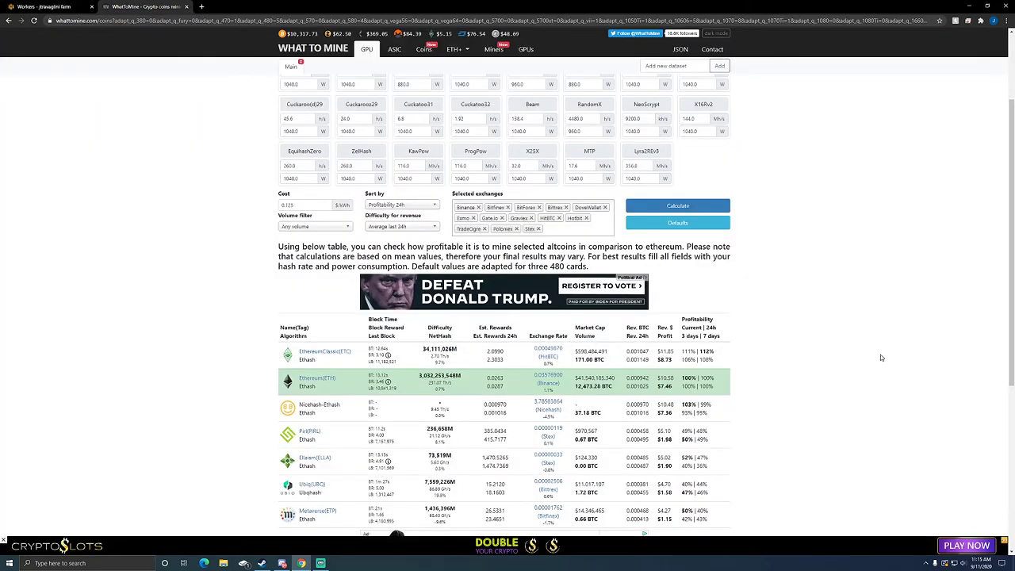
scroll(789, 374, "up", 2)
scroll(779, 420, "down", 1)
scroll(779, 420, "down", 1)
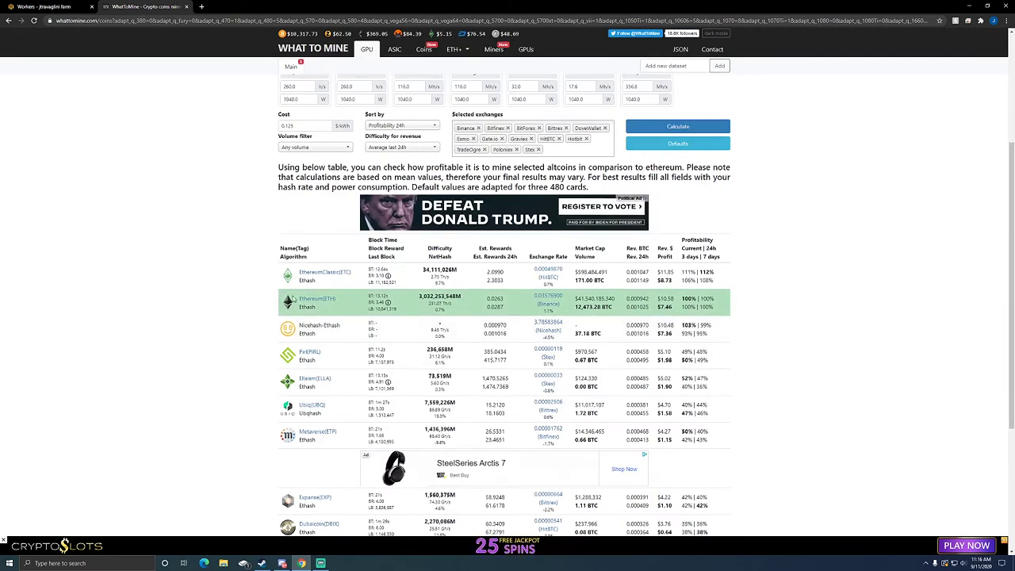
scroll(231, 259, "up", 2)
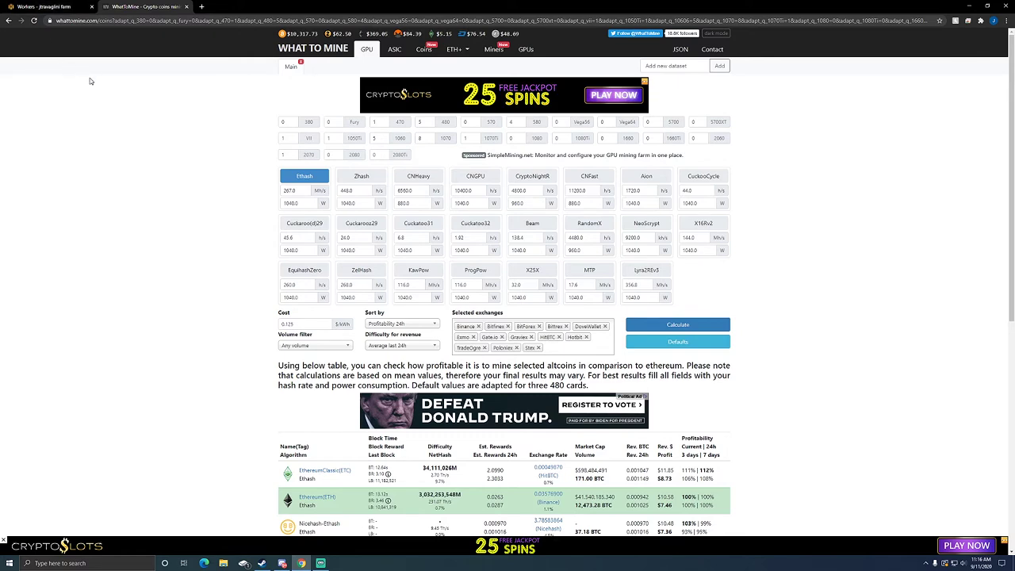
scroll(232, 358, "down", 2)
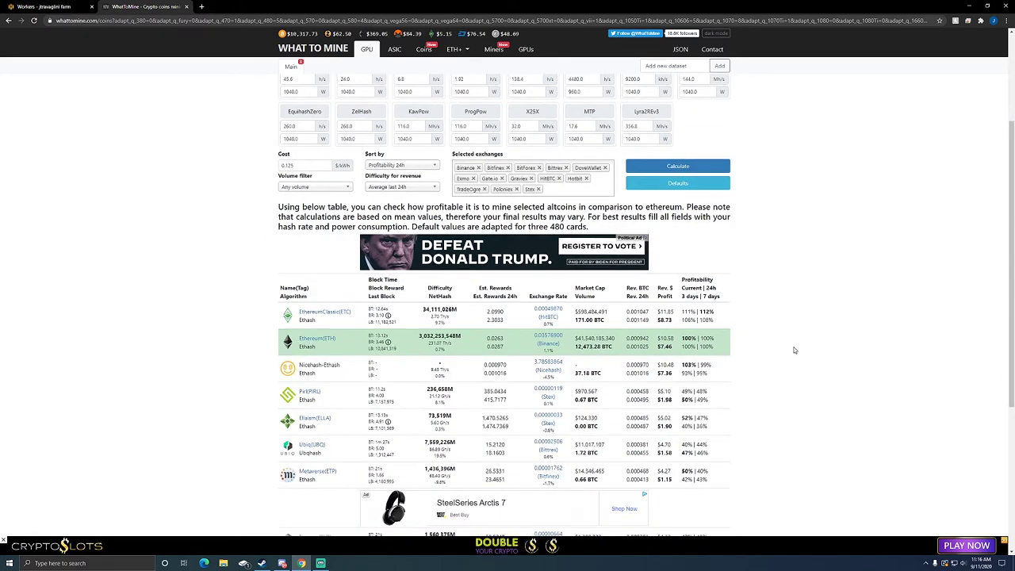
scroll(273, 221, "up", 2)
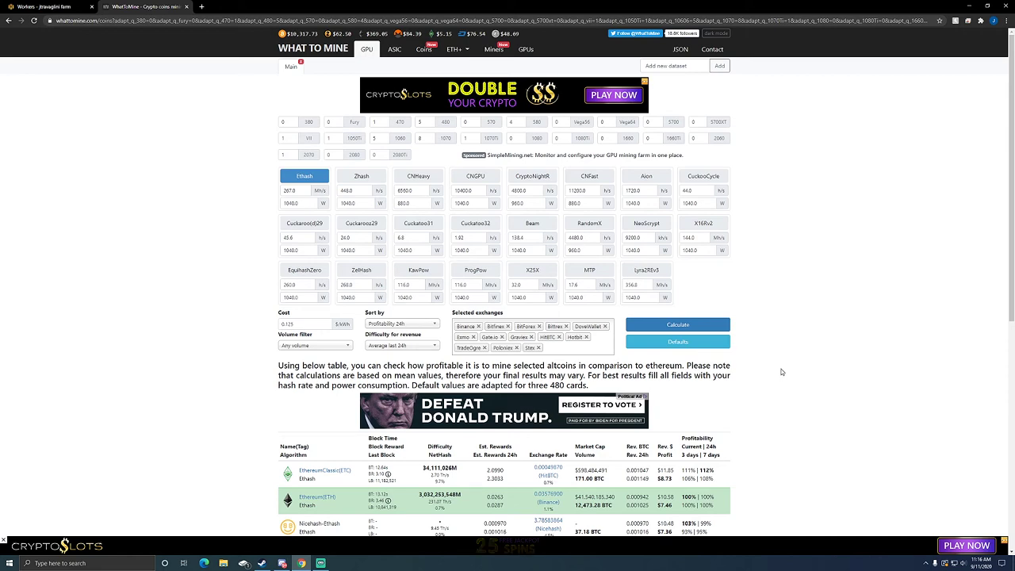
scroll(775, 371, "down", 2)
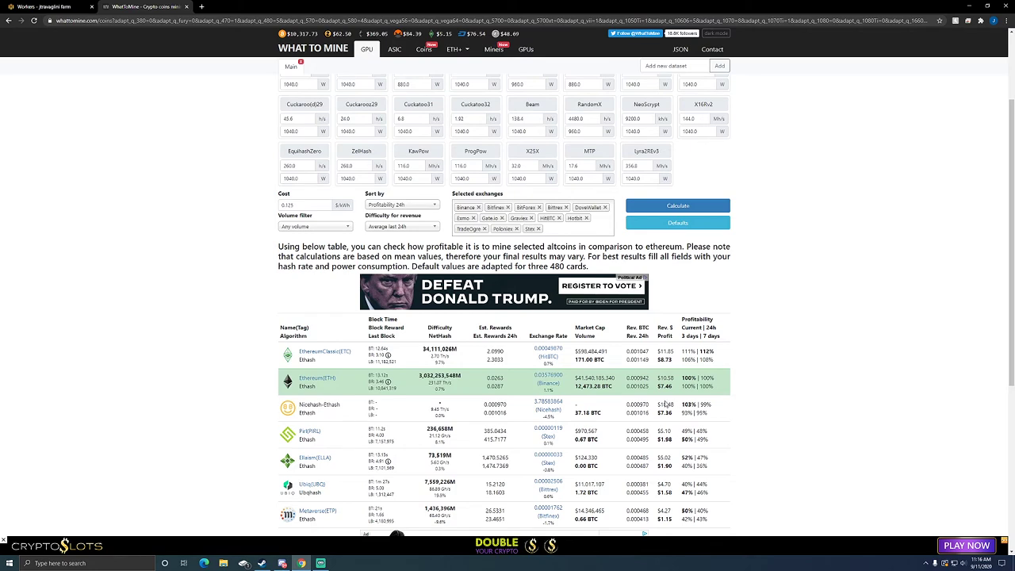
Step: Enable the 1060 and 1070 cards in the WhatToMine GPU selection to fill in their combined hash rates and power
scroll(227, 286, "up", 3)
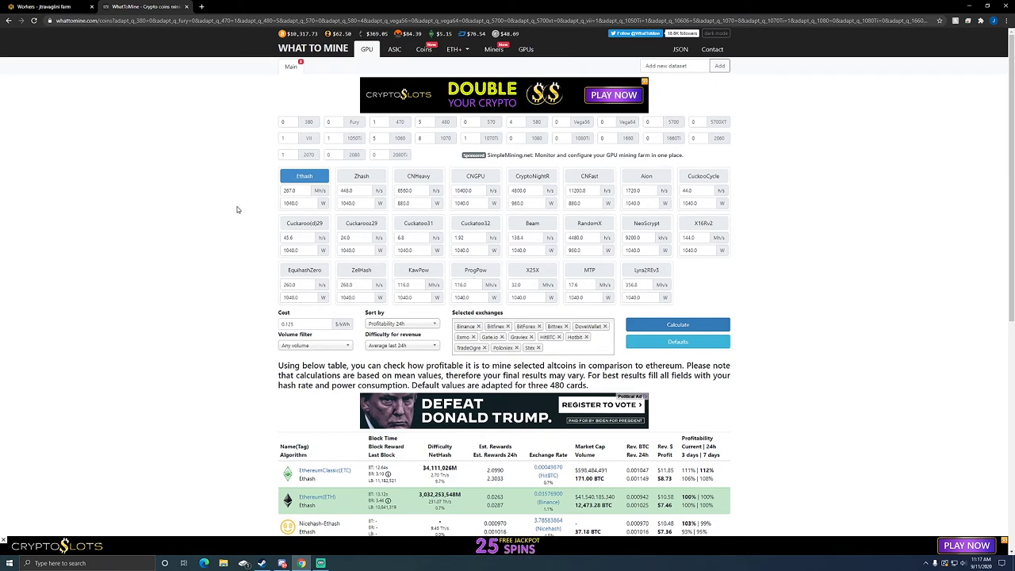
scroll(805, 390, "down", 1)
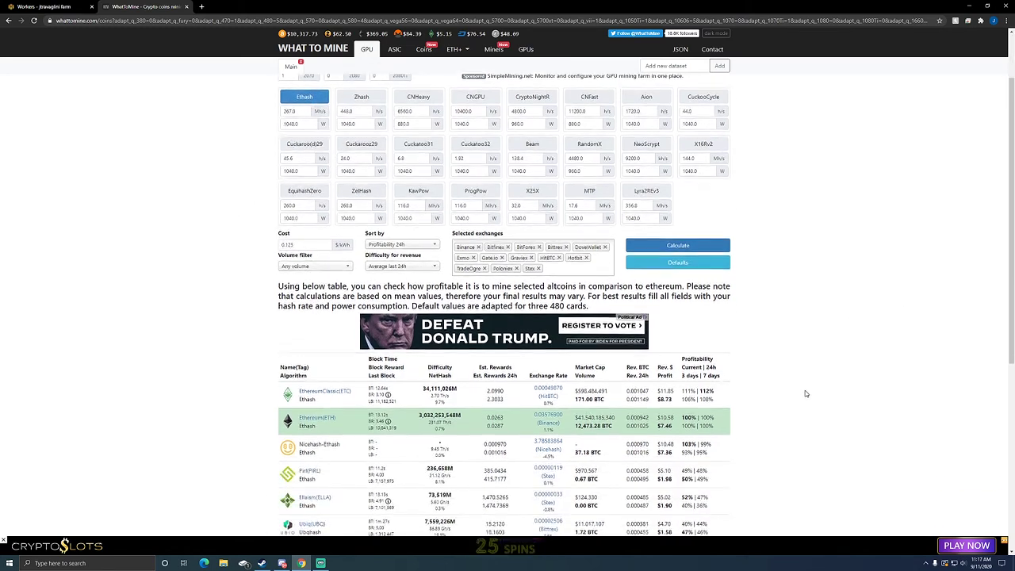
scroll(805, 390, "up", 1)
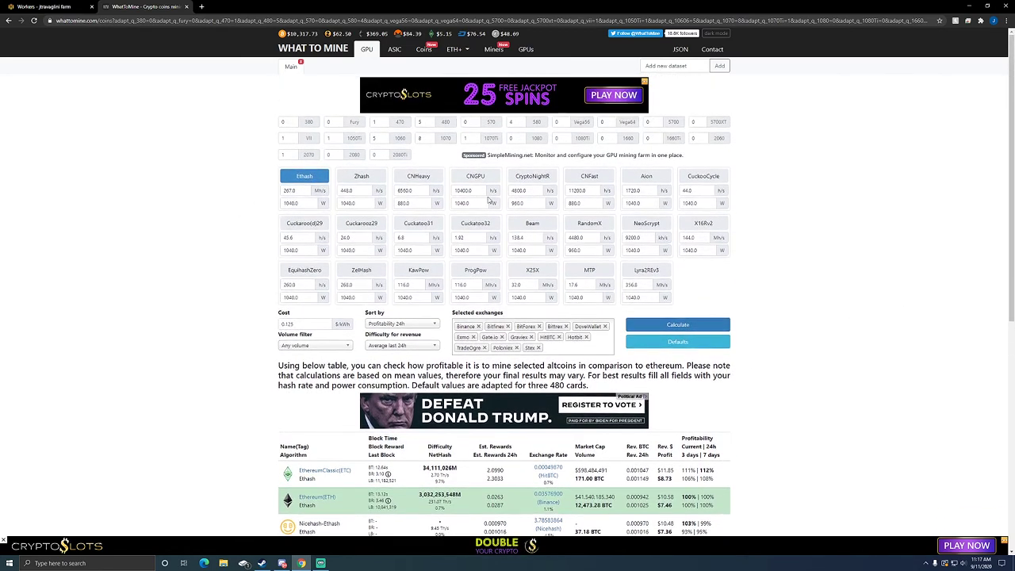
left_click(400, 139)
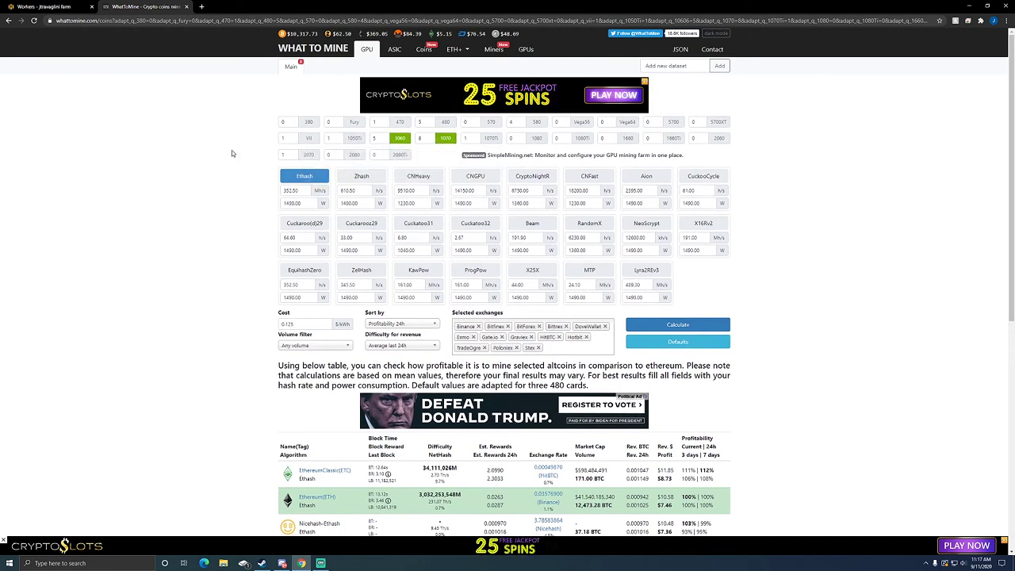
Step: Check the farm's total hash rate in Hive OS, set WhatToMine's Ethash rate to 384 Mh/s and recalculate profitability
left_click(44, 6)
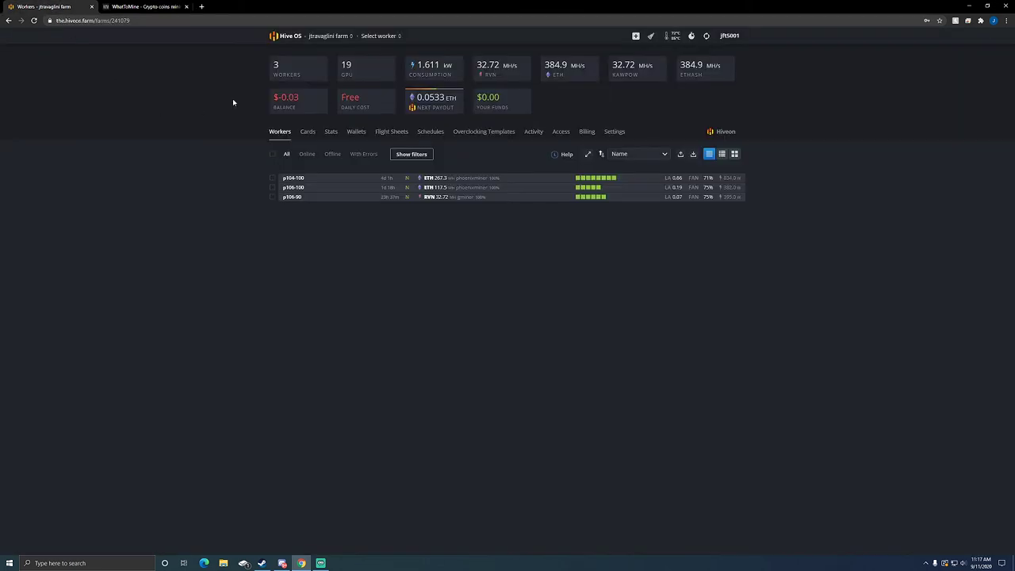
left_click(278, 37)
left_click(143, 6)
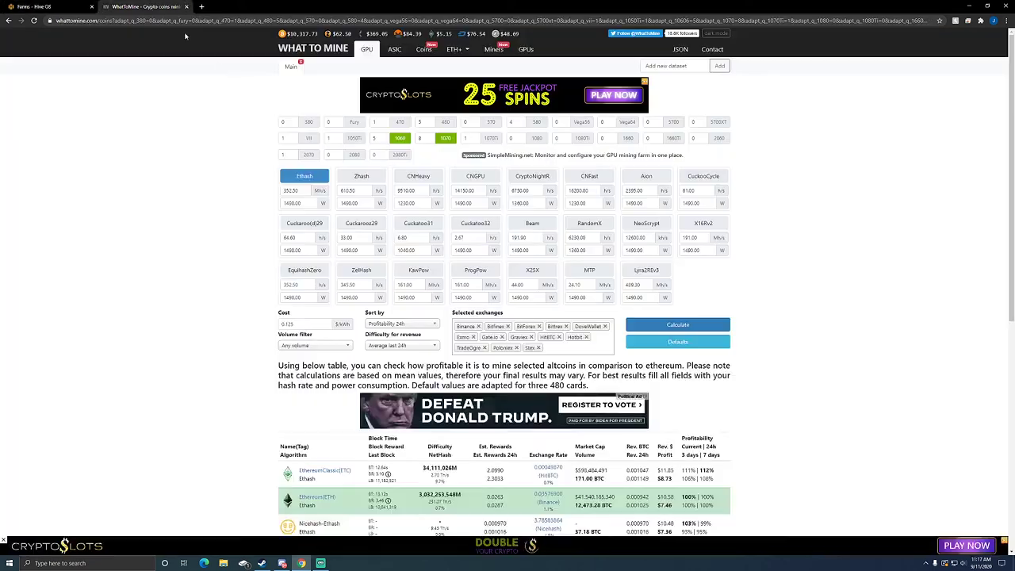
double_click(289, 191)
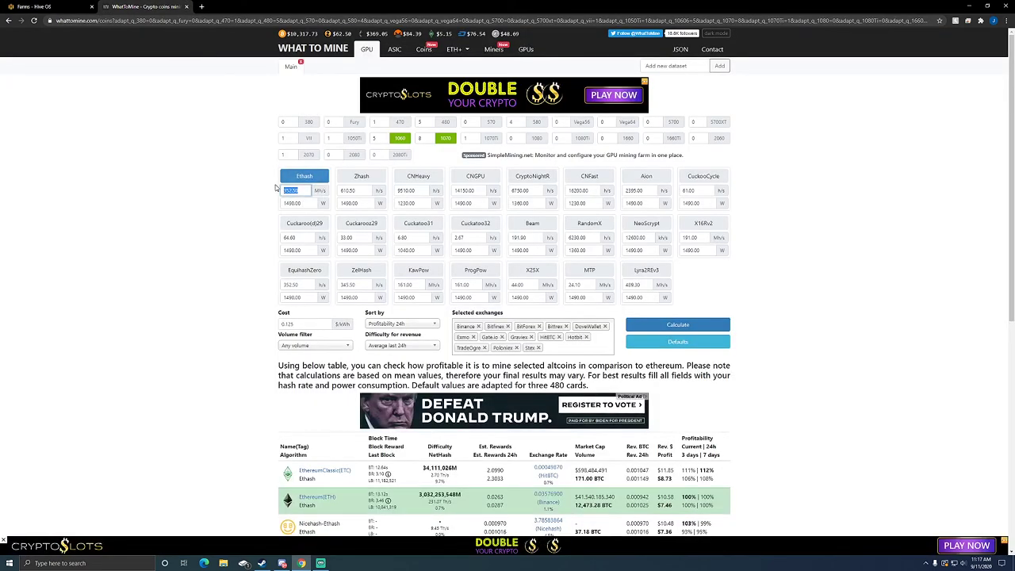
type("300")
left_click(678, 324)
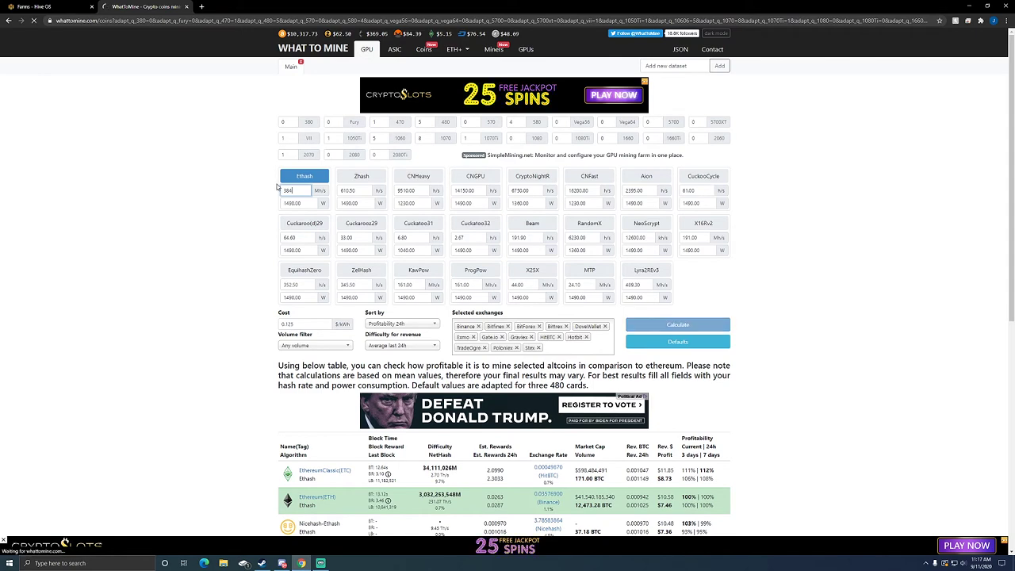
scroll(762, 388, "down", 2)
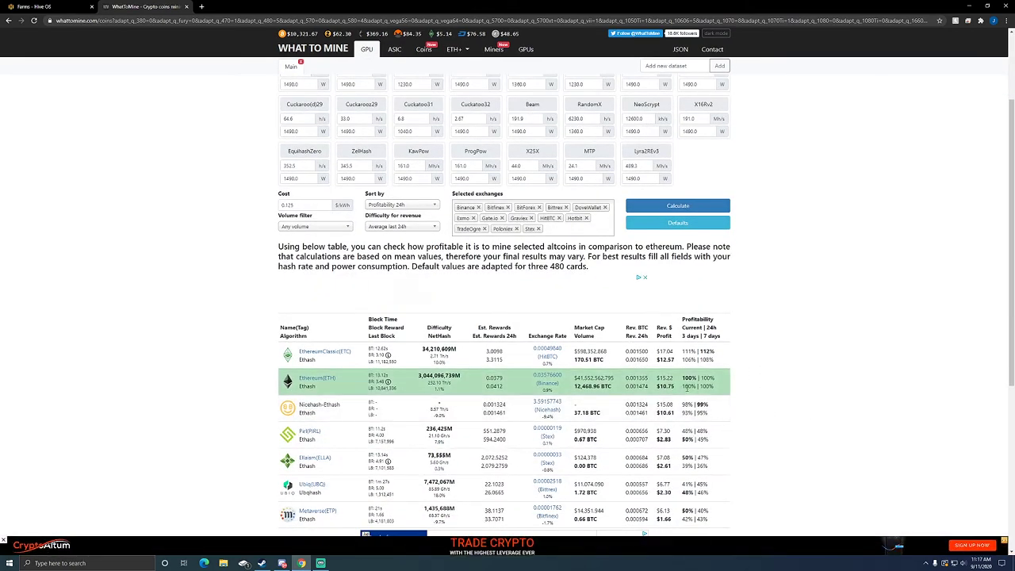
scroll(582, 302, "up", 2)
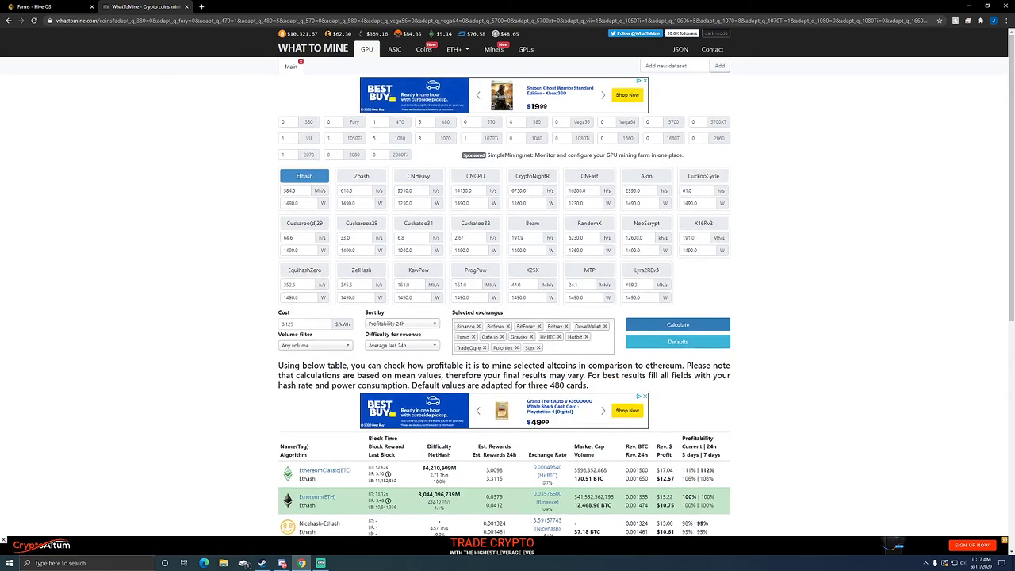
Step: Set the electricity cost to 0.15 $/kWh, recalculate, and review the coin profit table
scroll(817, 364, "down", 2)
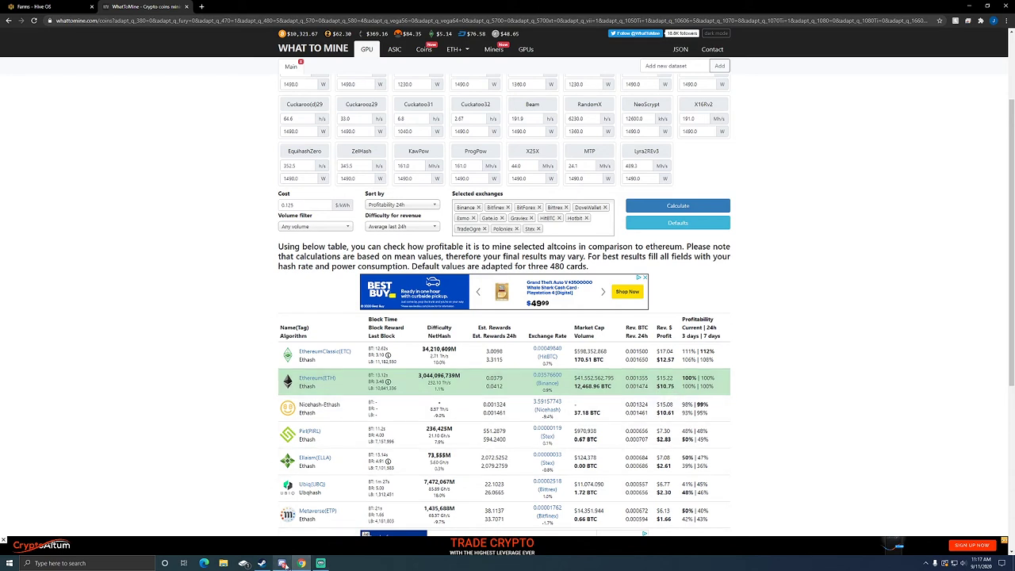
left_click(292, 206)
key("BackSpace")
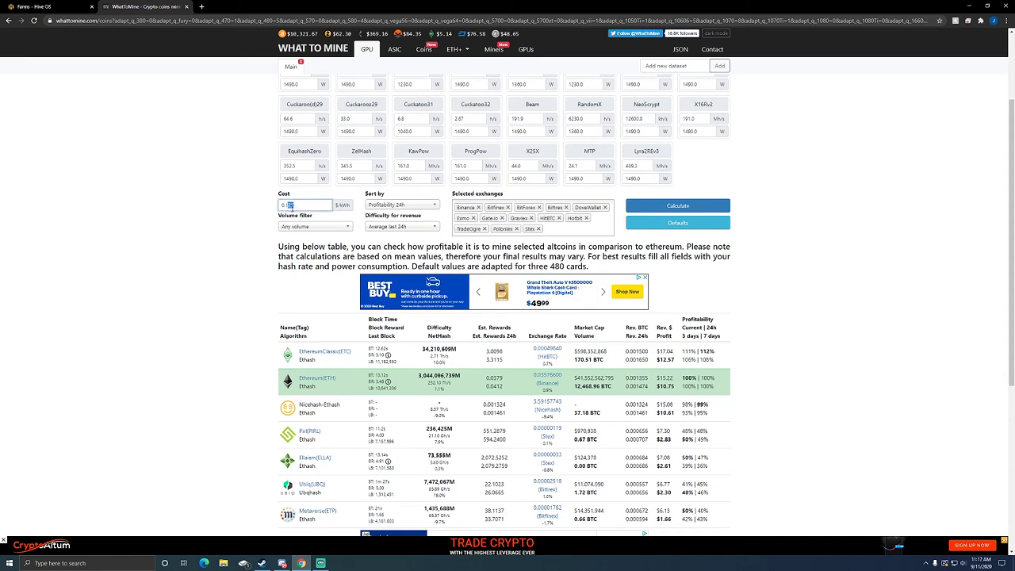
left_click(677, 207)
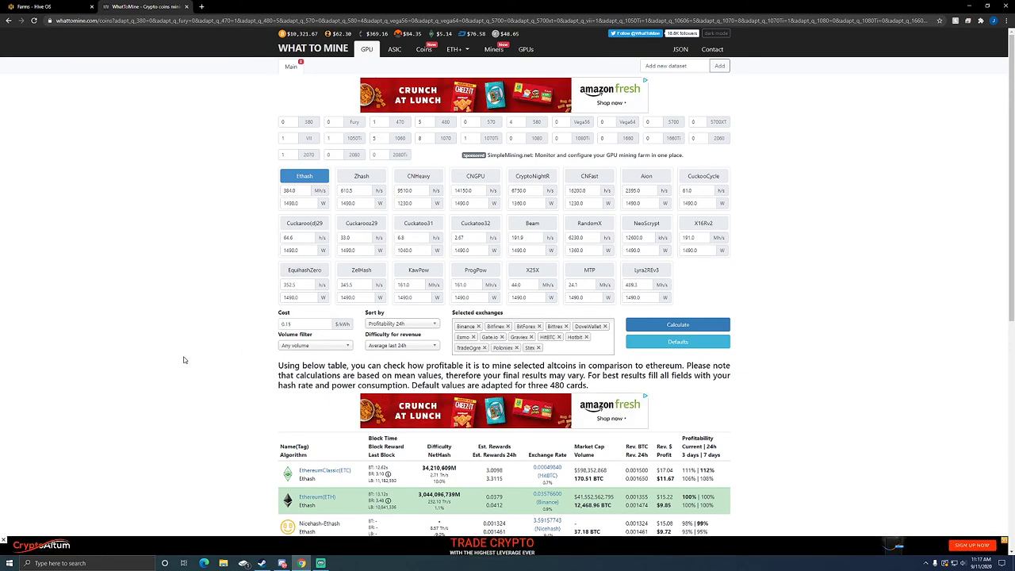
scroll(244, 421, "down", 3)
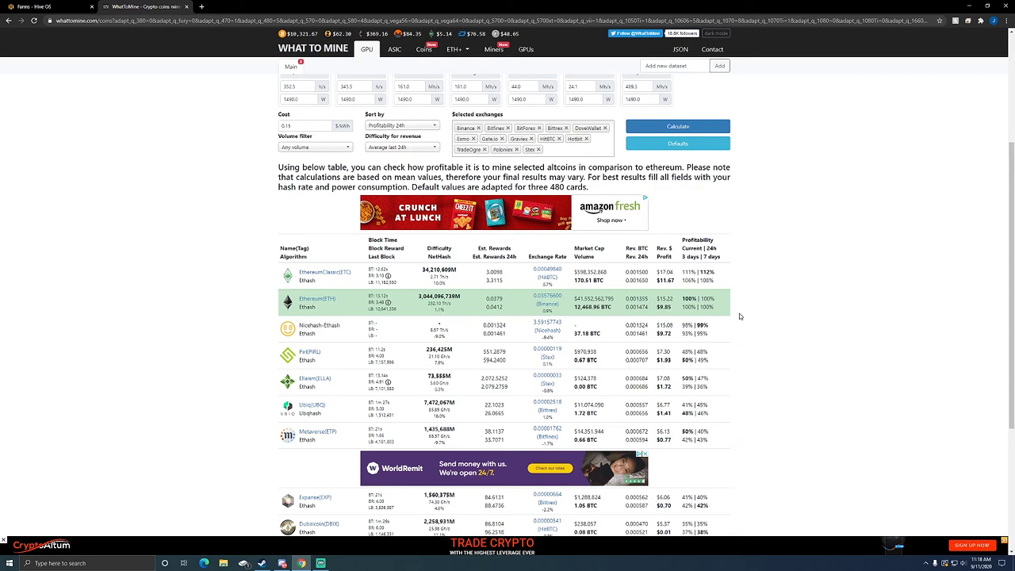
scroll(252, 231, "up", 2)
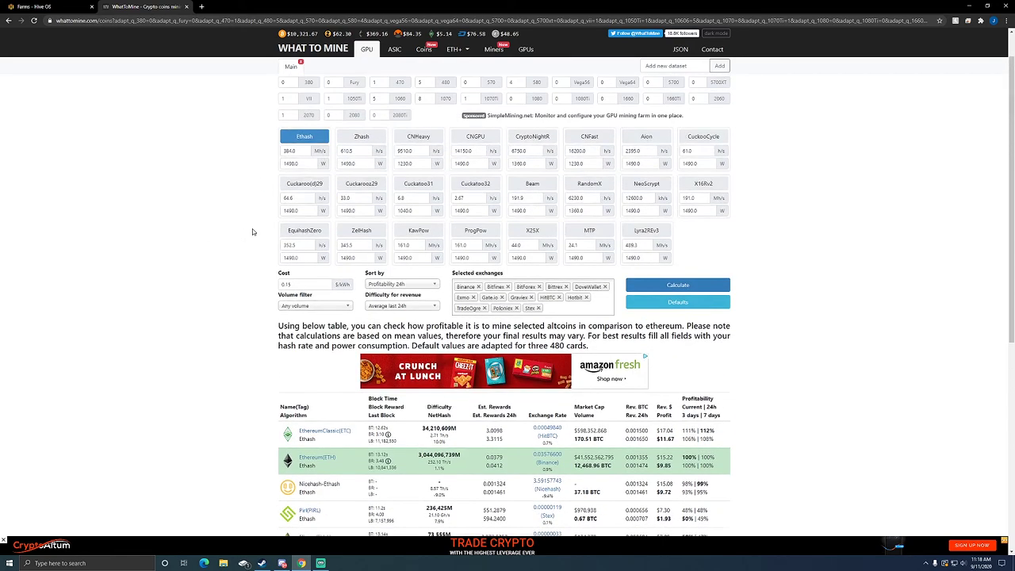
scroll(236, 220, "down", 3)
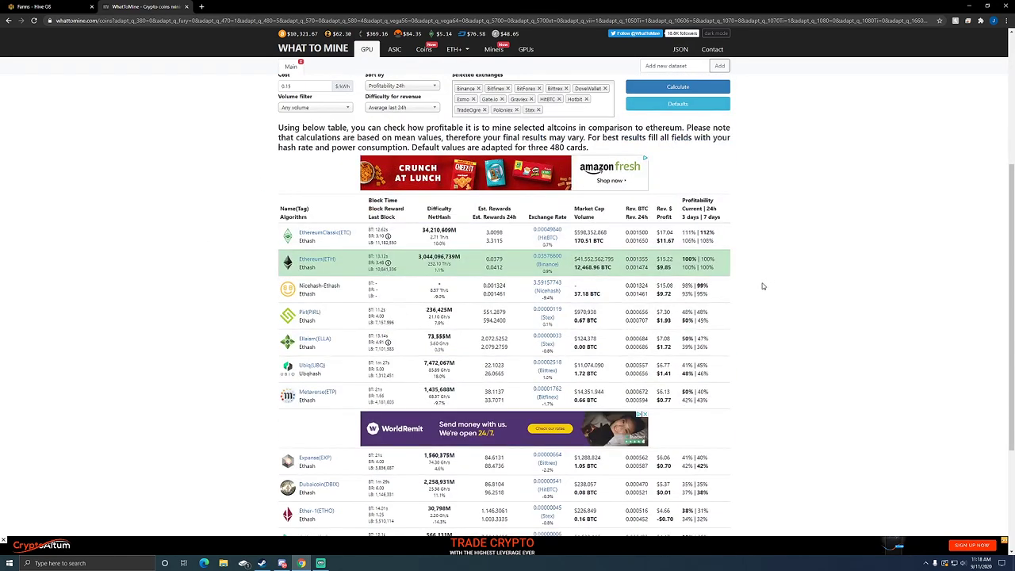
scroll(258, 260, "up", 2)
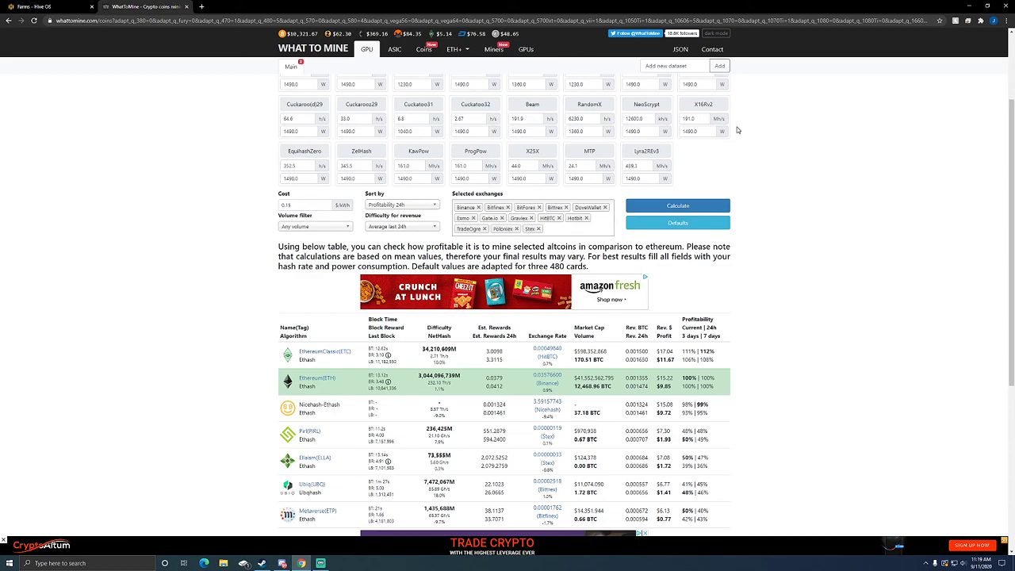
Step: Switch to Hive OS, open the farm's worker list and bring up the p106-90 rig's details
left_click(32, 6)
left_click(363, 214)
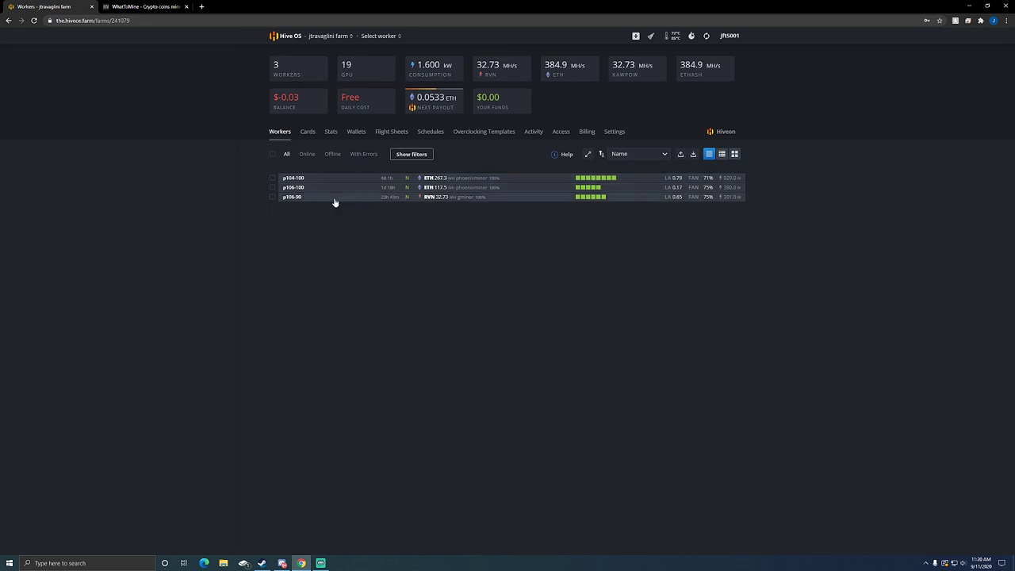
mouse_move(328, 199)
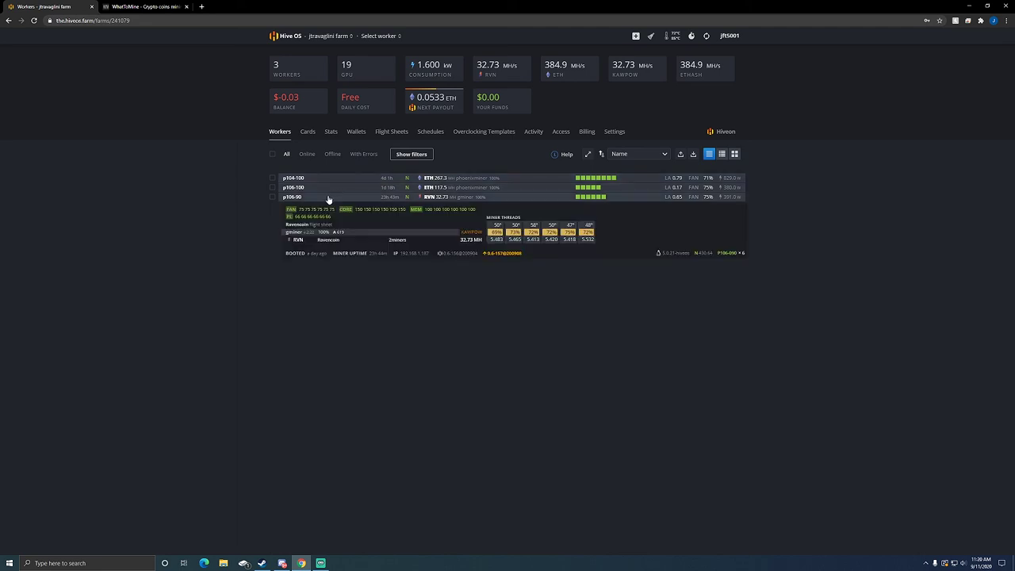